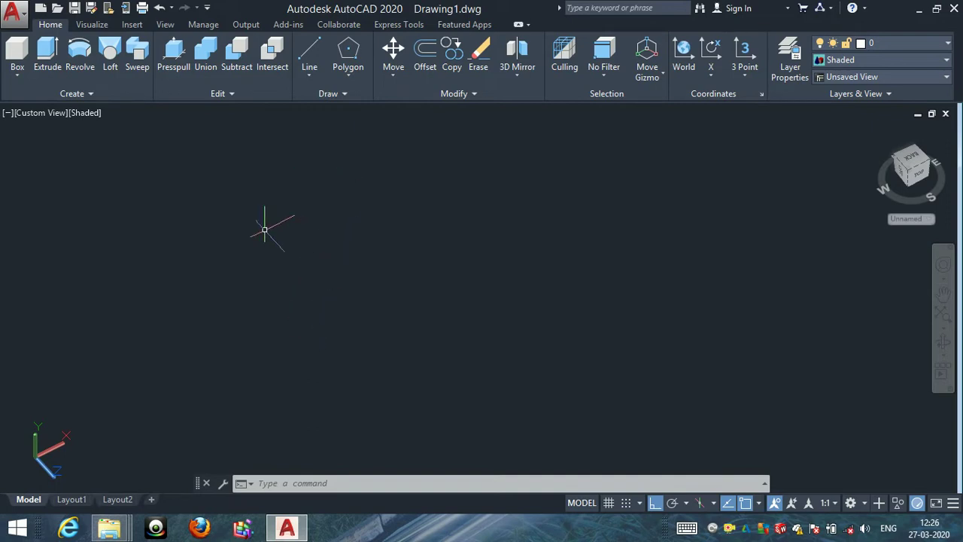
Step: Start a rectangle at one picked corner, then cancel it
key("Escape")
key("Escape")
key("Escape")
type("rec")
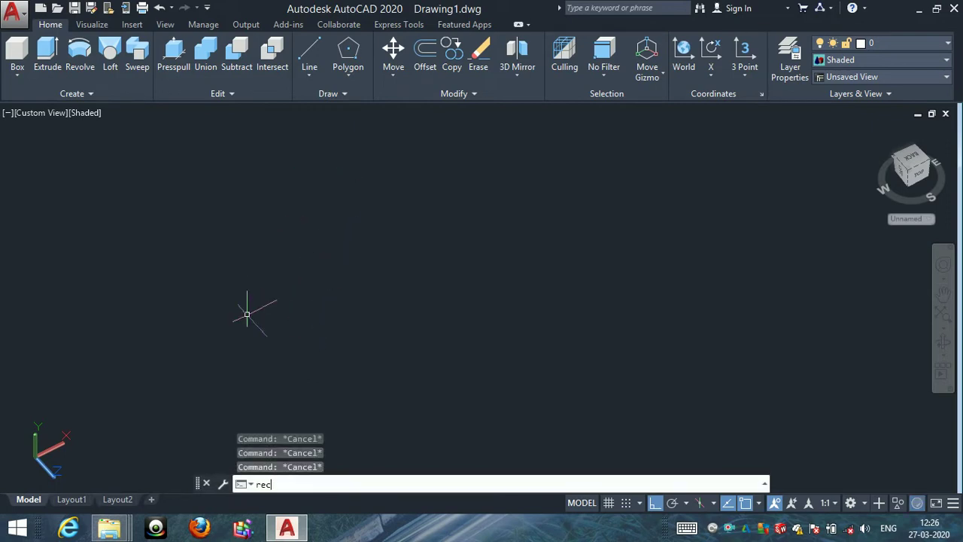
key("Return")
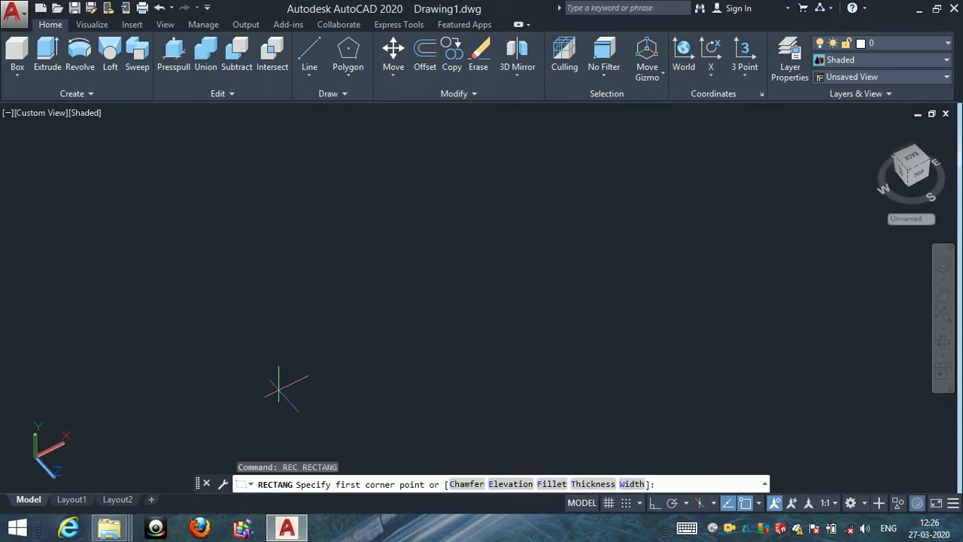
left_click(278, 386)
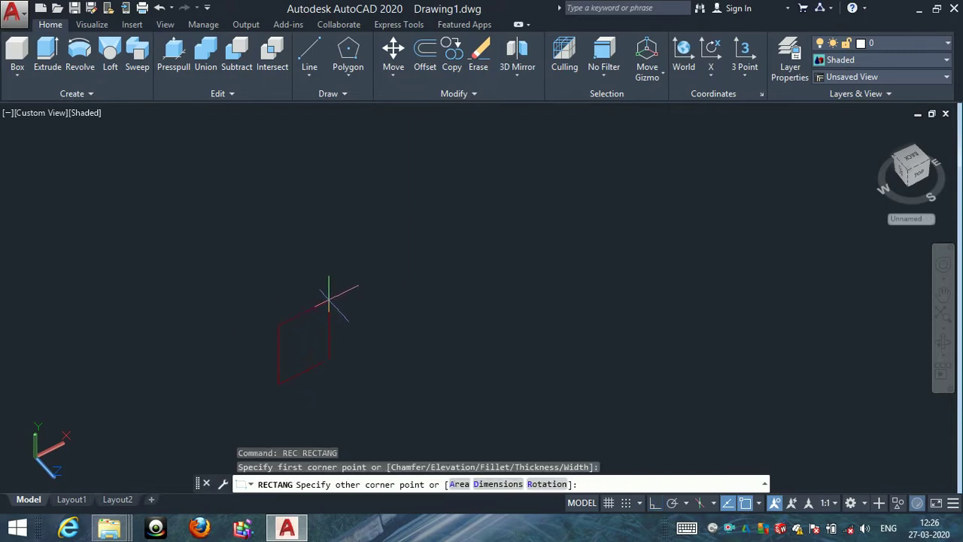
key("Escape")
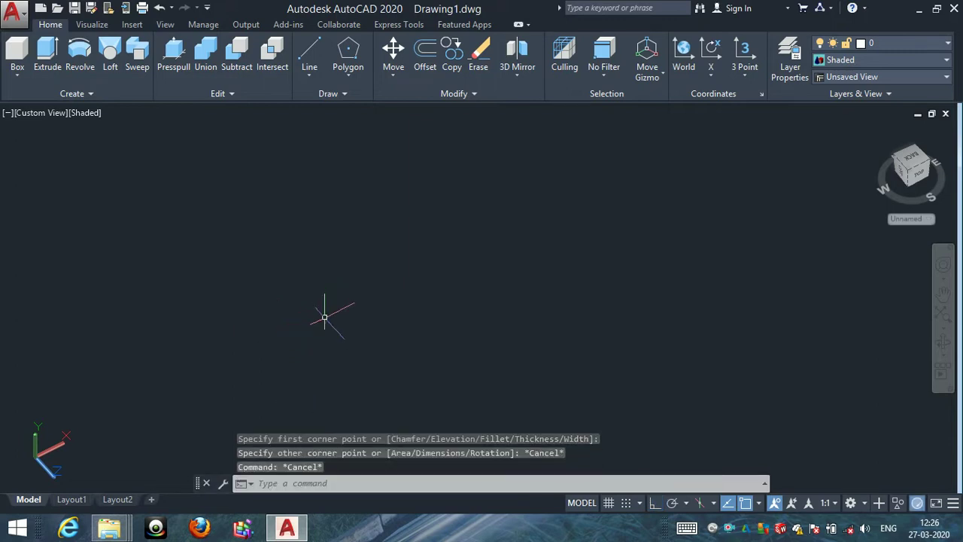
key("Escape")
key("Escape")
Step: Set the current drawing colour to yellow, index colour 40, via COLOR
type("col")
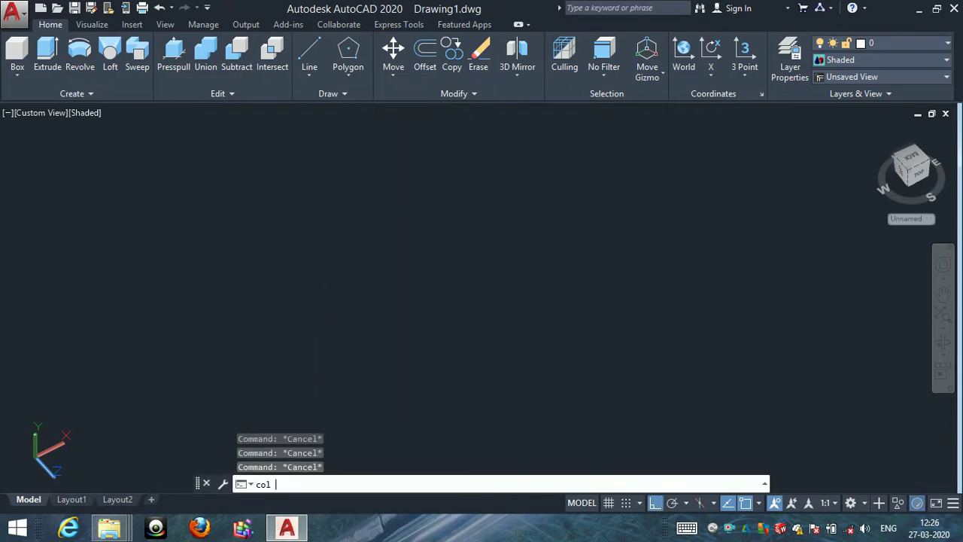
key("Return")
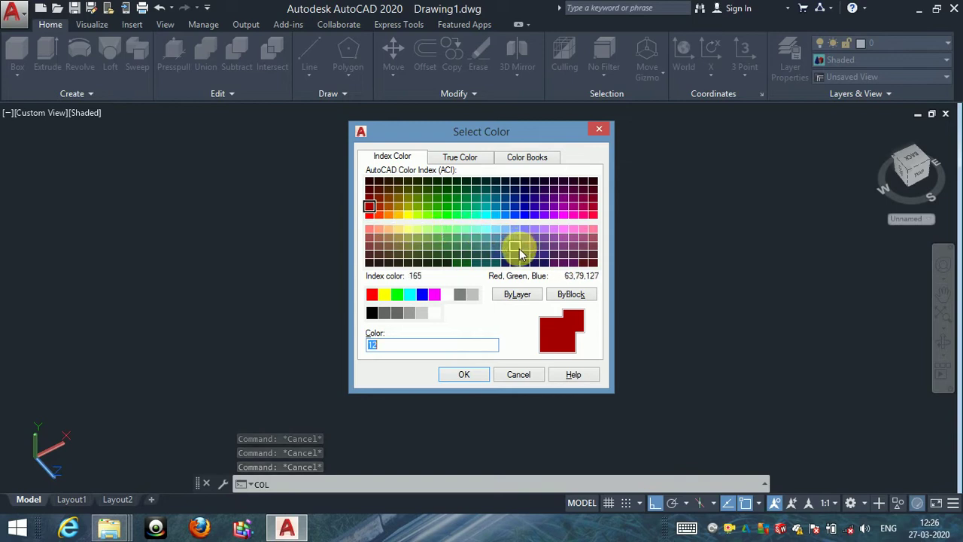
left_click(398, 215)
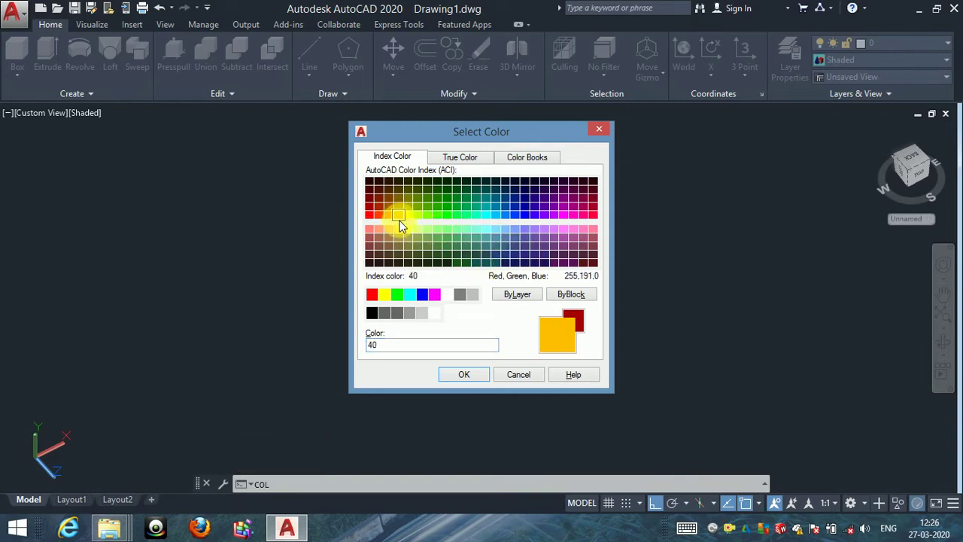
left_click(465, 374)
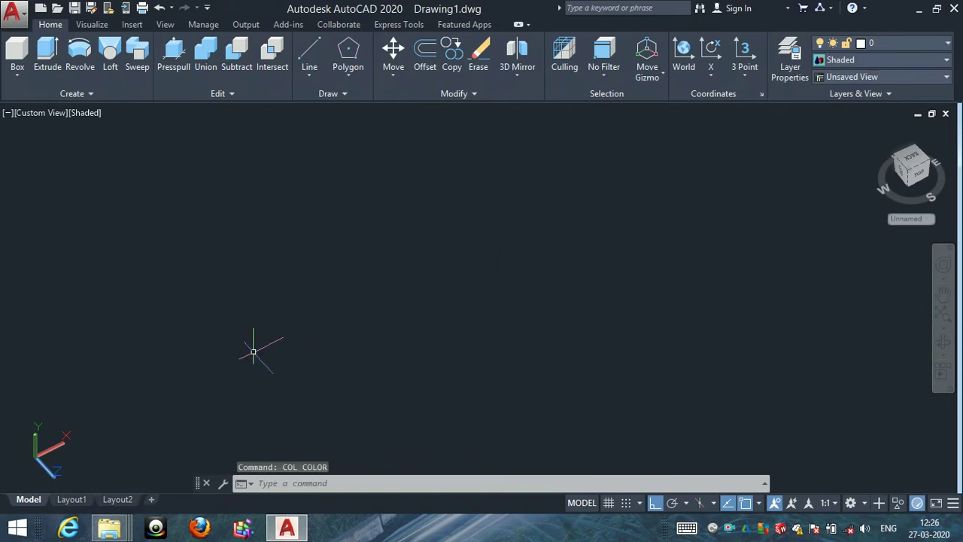
Step: Draw the first rectangle from two picked corners
key("Escape")
key("Escape")
type("rec")
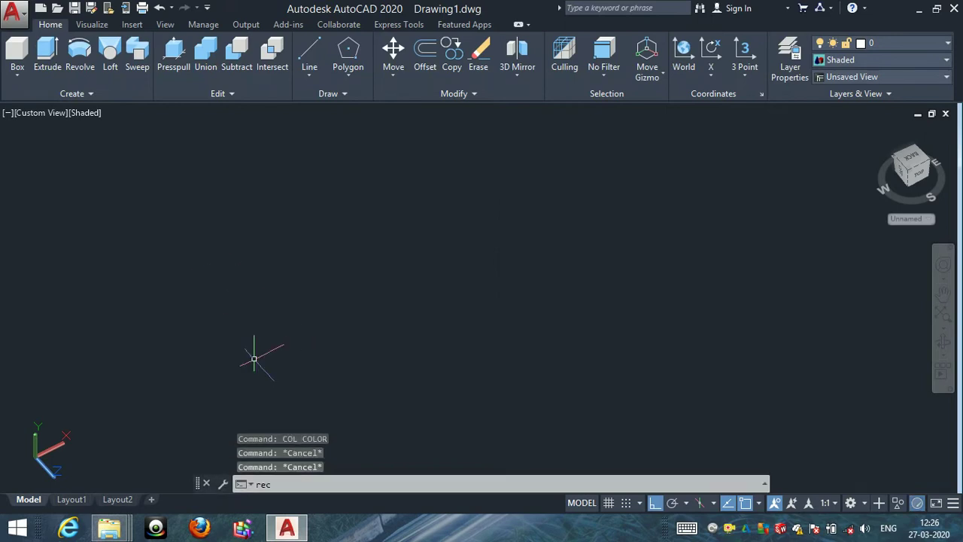
key("Return")
left_click(300, 404)
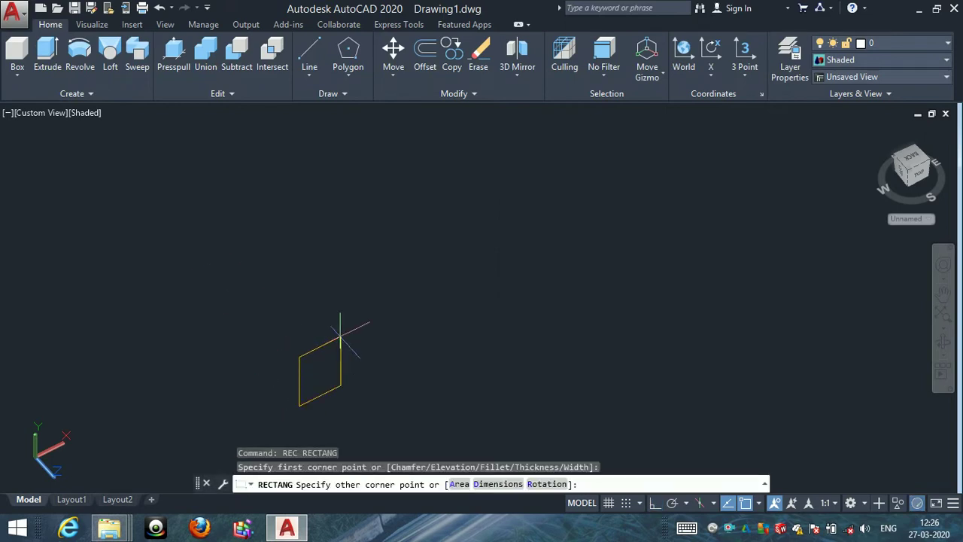
left_click(359, 302)
key("F8")
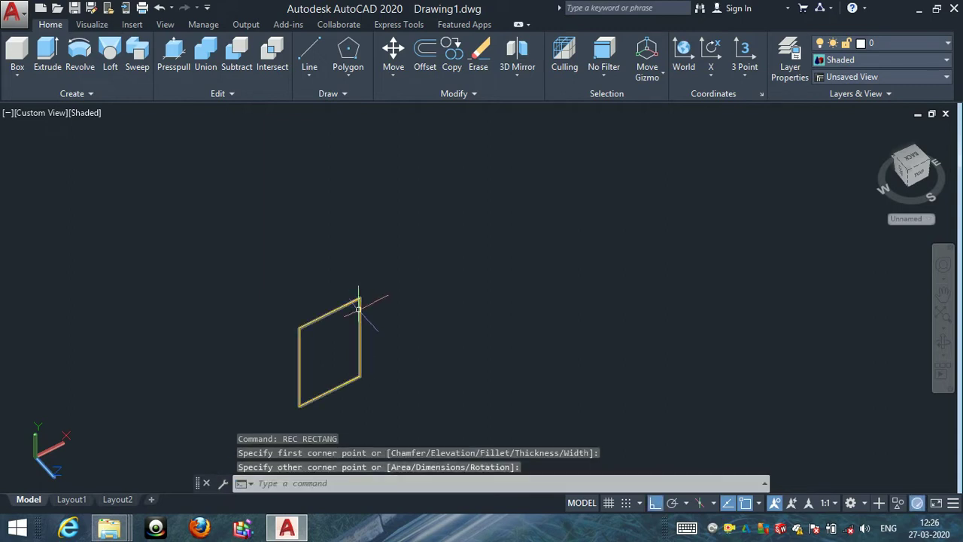
Step: Draw a second rectangle overlapping the first, shifted up and to the right
key("Escape")
key("Escape")
key("Return")
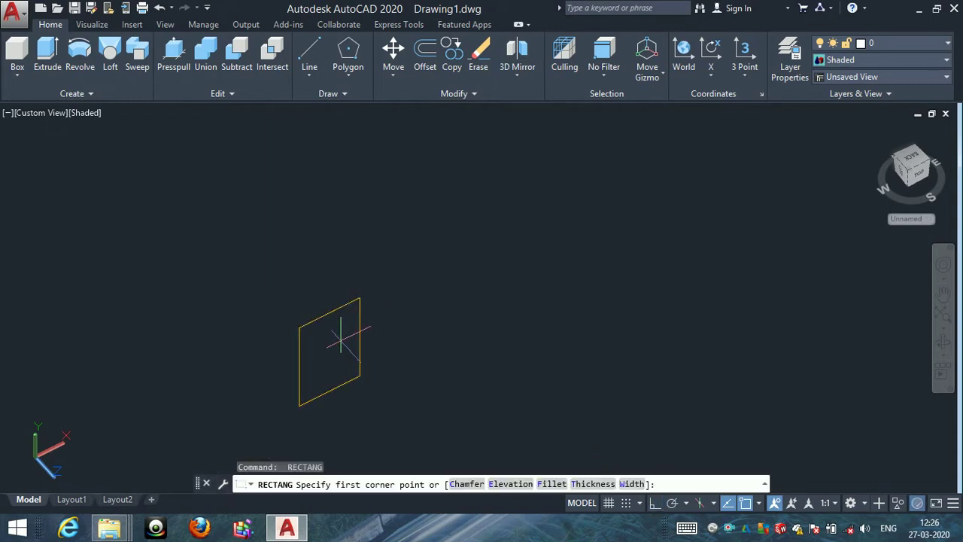
left_click(342, 340)
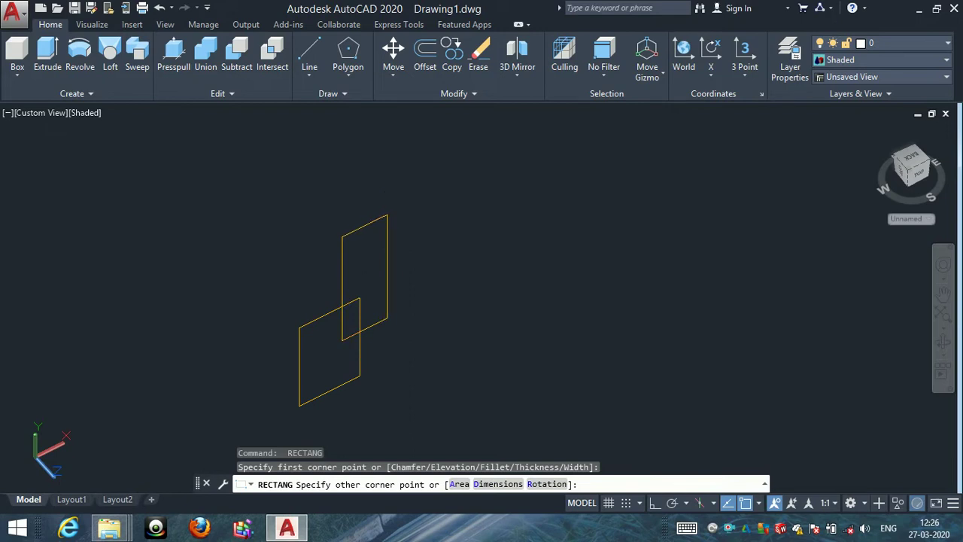
left_click(387, 215)
key("Escape")
scroll(356, 361, "up", 2)
key("Escape")
key("Escape")
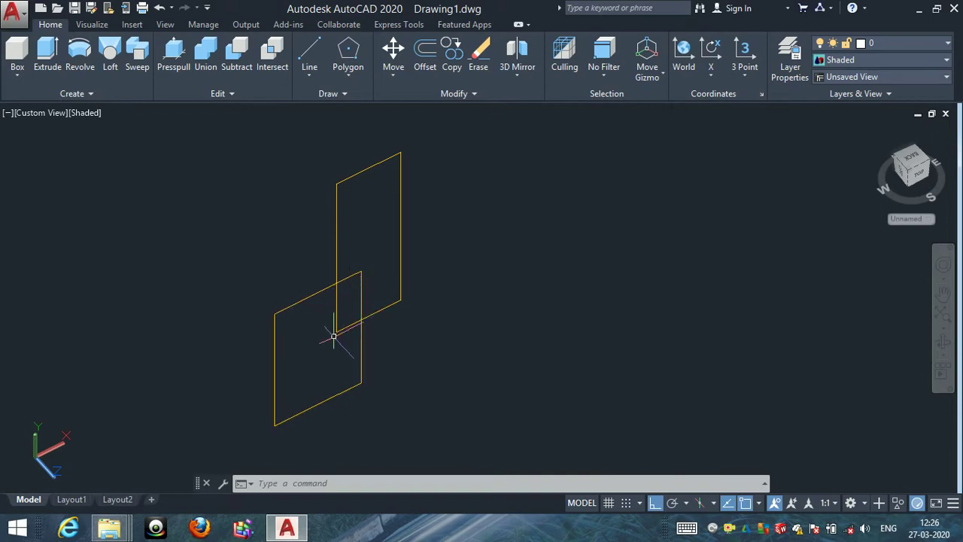
Step: Run EXTEND with both rectangles as boundaries and exit without changes
key("Escape")
key("Escape")
key("Escape")
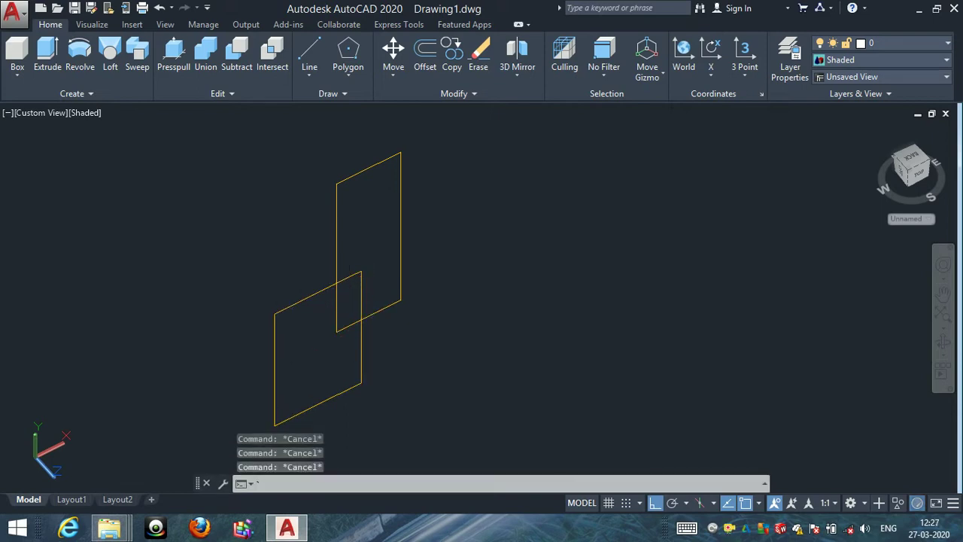
type("ex")
key("Return")
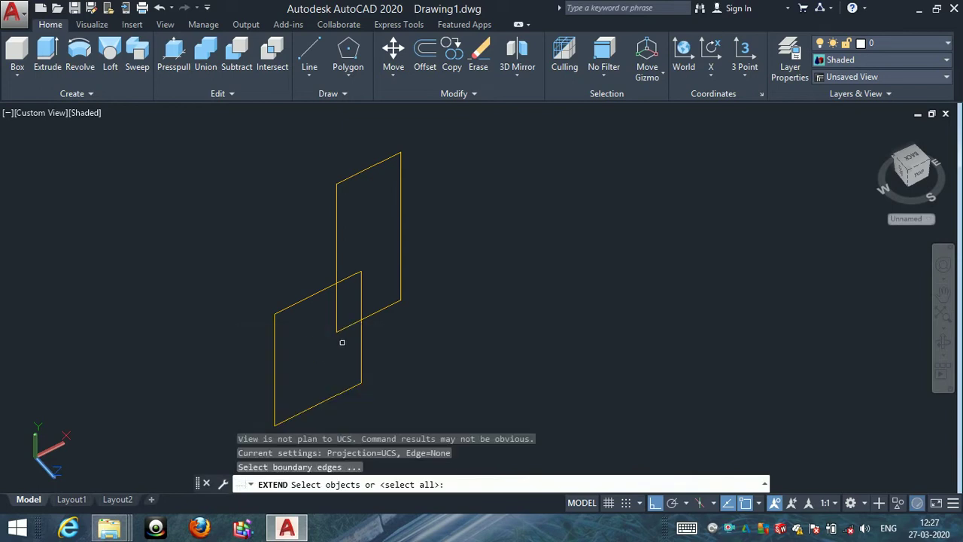
left_click(385, 342)
left_click(307, 260)
key("Return")
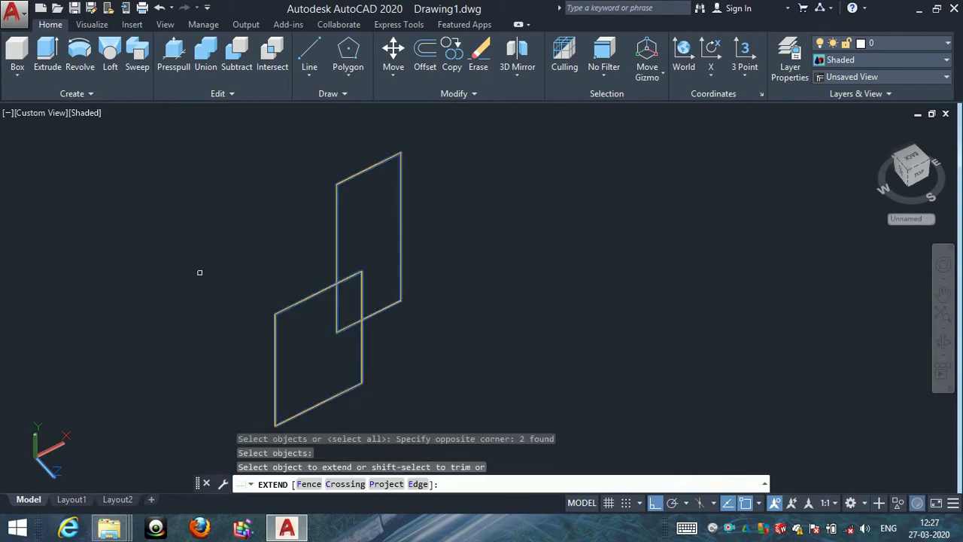
key("Return")
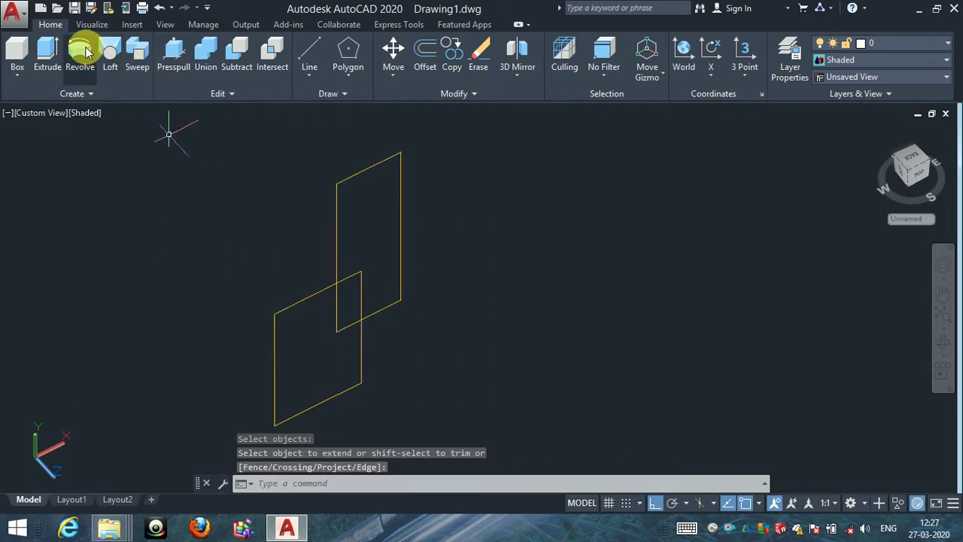
Step: Extrude both rectangles into tall overlapping solid boxes
left_click(47, 50)
left_click(470, 379)
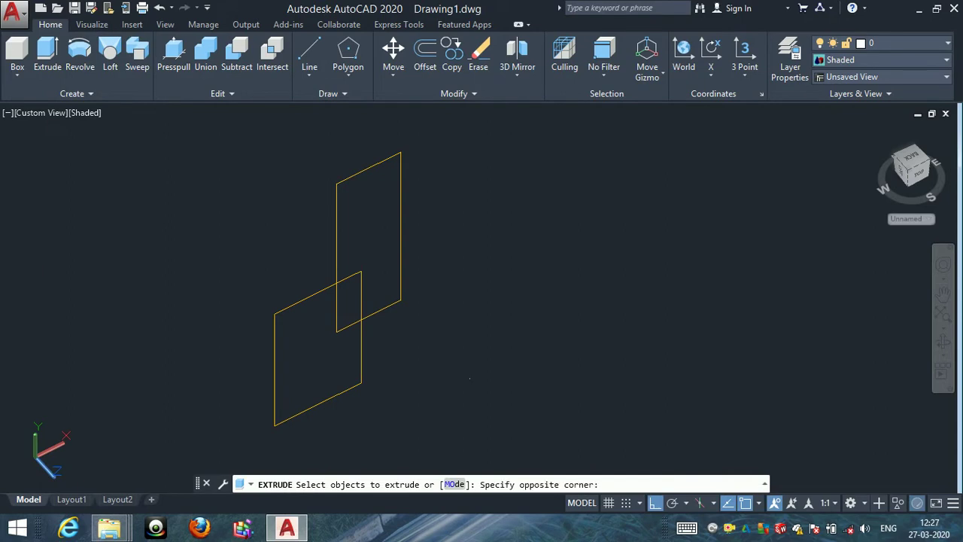
left_click(208, 199)
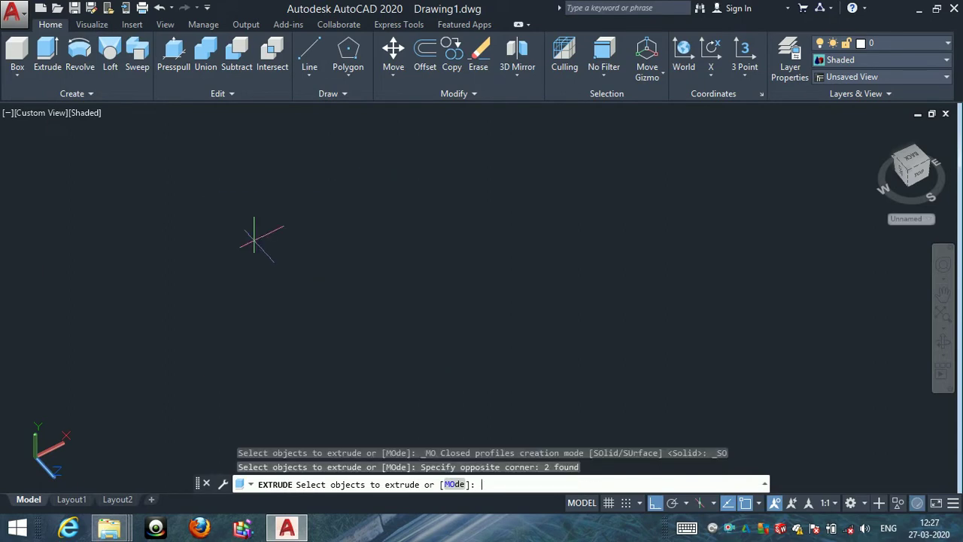
key("Return")
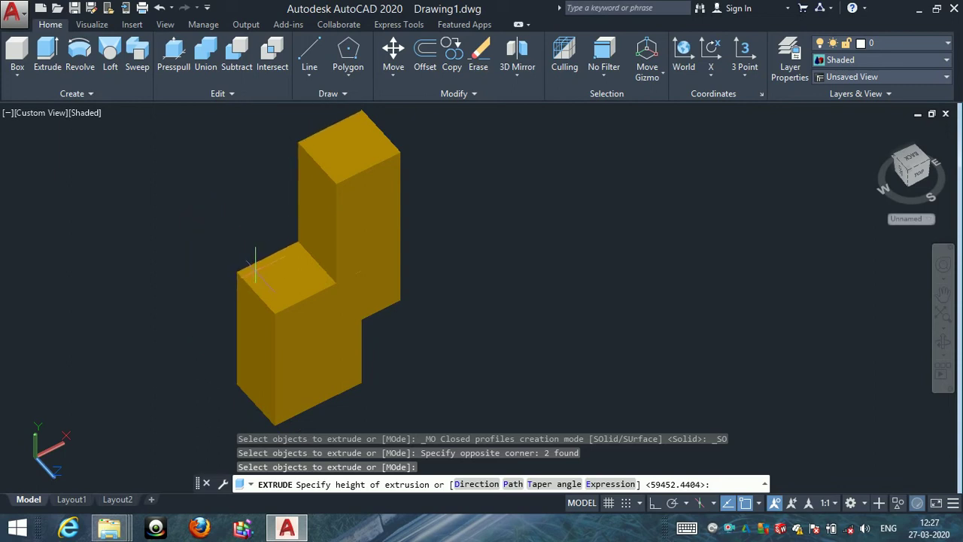
key("Escape")
key("Escape")
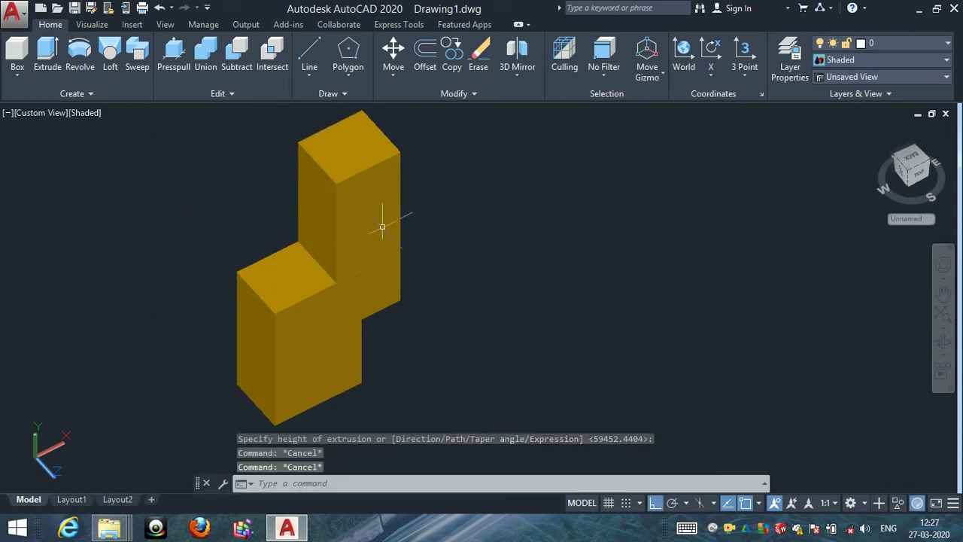
left_click(331, 210)
key("Escape")
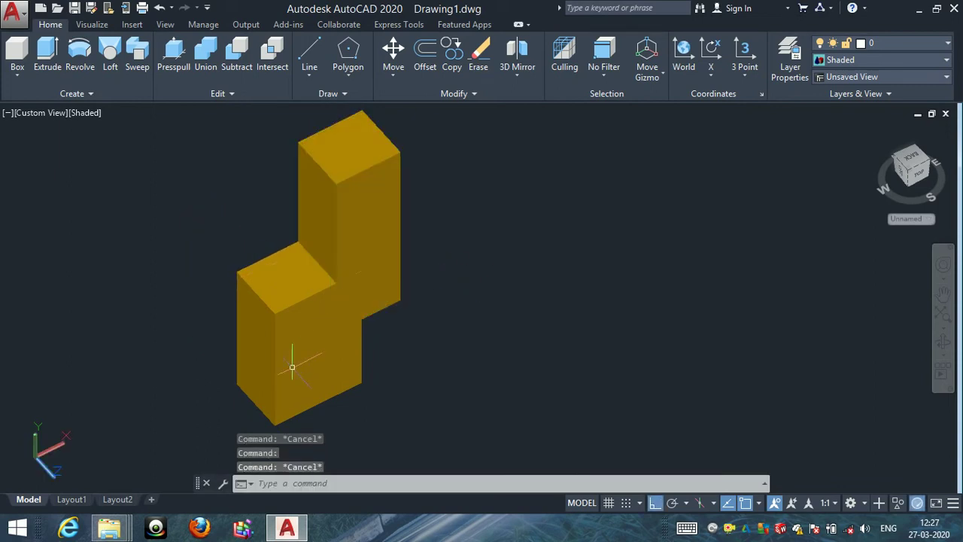
Step: Intersect the upper and lower boxes with the Home tab Intersect tool
left_click(289, 367)
key("Escape")
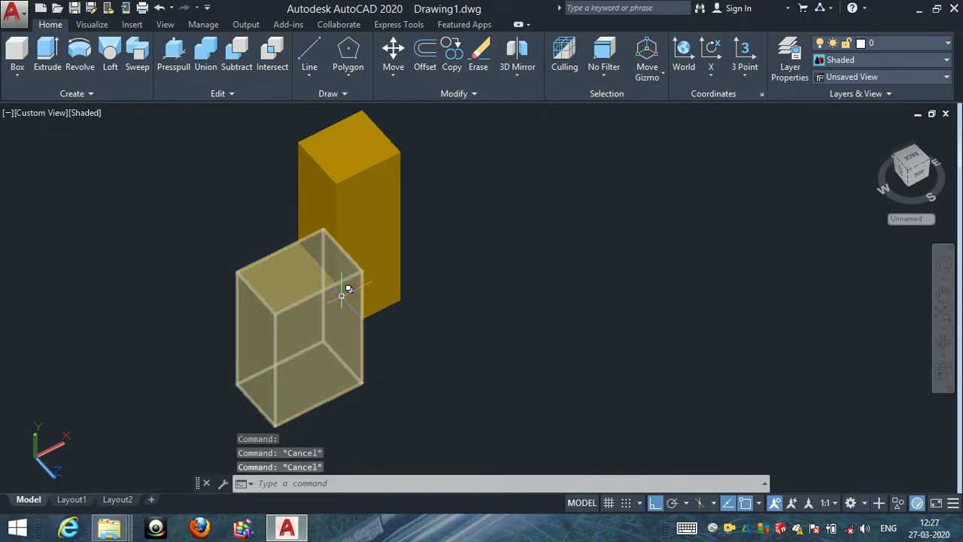
left_click(271, 54)
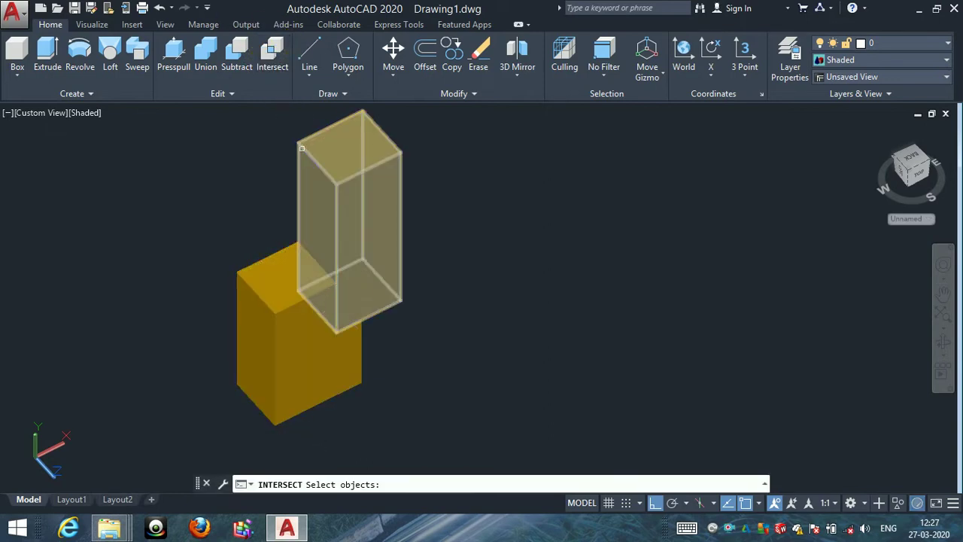
left_click(349, 229)
left_click(287, 350)
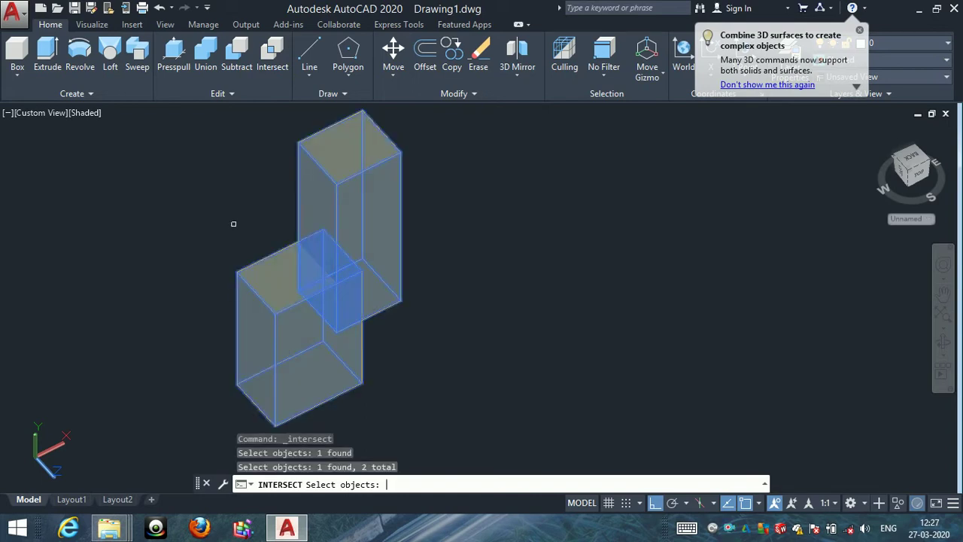
key("Return")
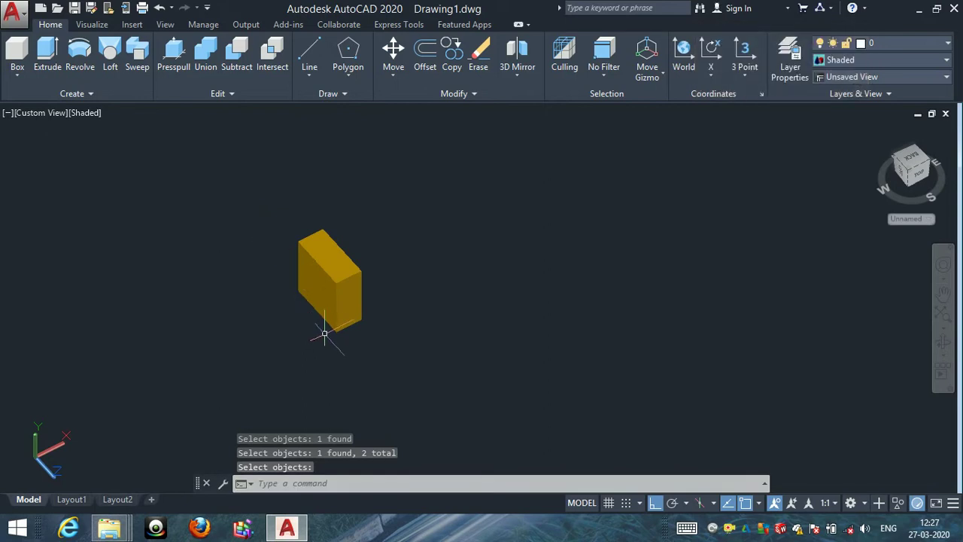
Step: Zoom in to inspect the result and select the finished yellow solid
scroll(335, 301, "up", 3)
scroll(354, 263, "up", 2)
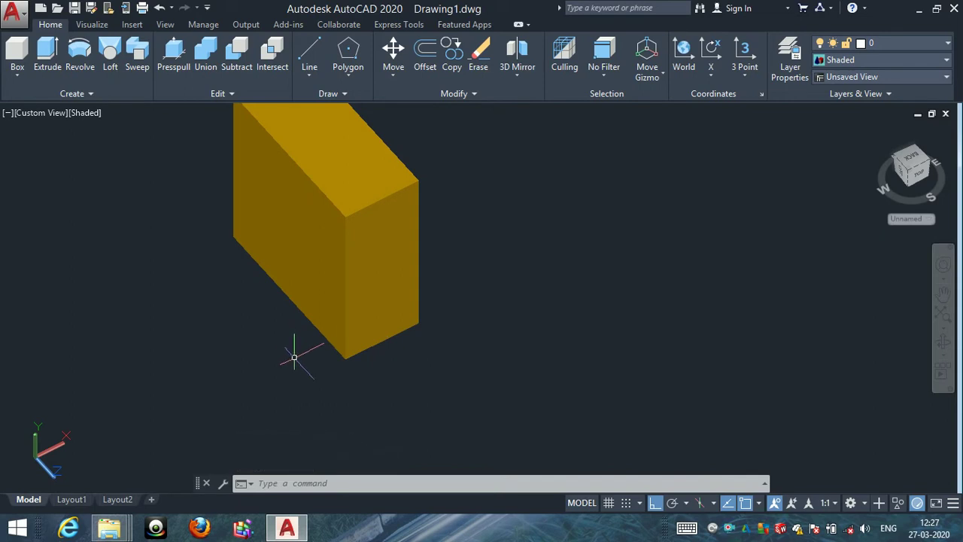
scroll(301, 342, "down", 4)
scroll(316, 328, "up", 2)
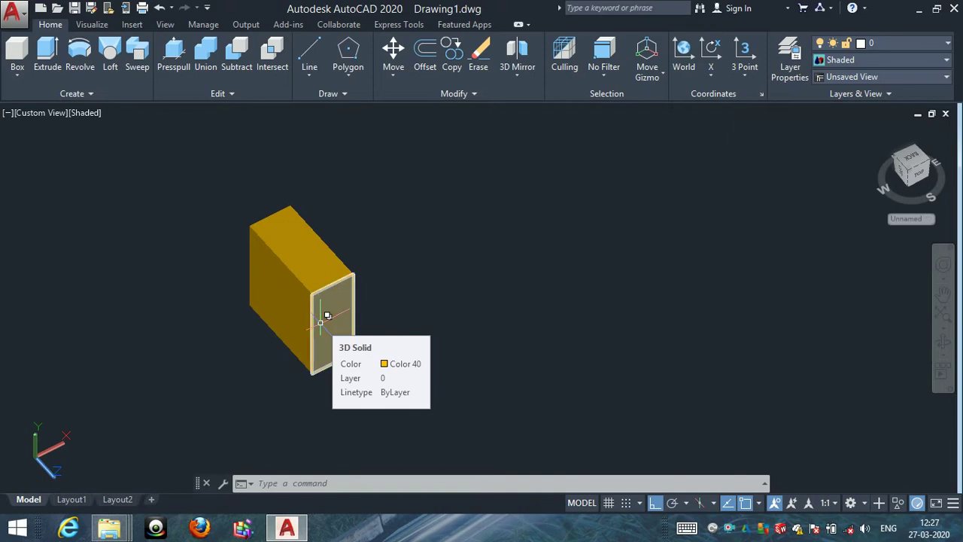
key("Escape")
key("Escape")
key("Escape")
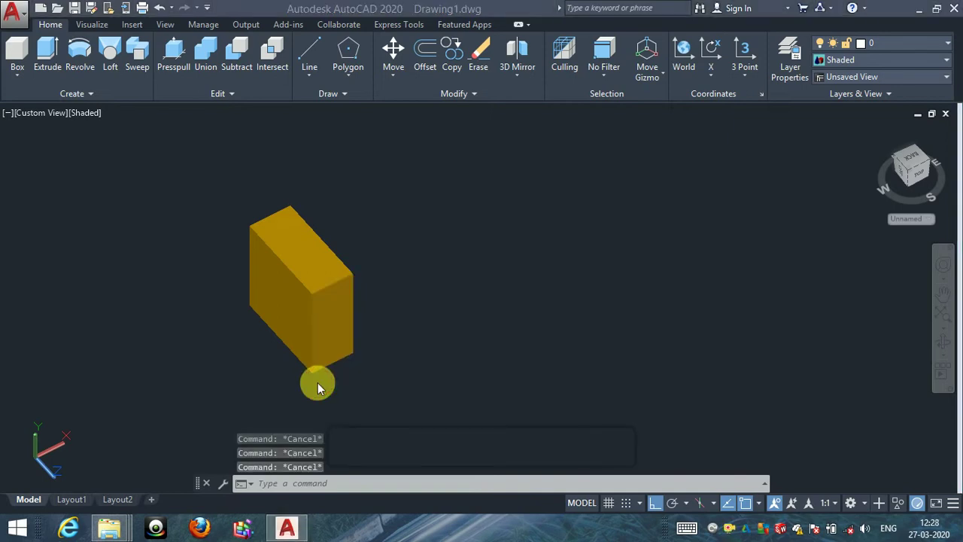
left_click(385, 361)
left_click(260, 255)
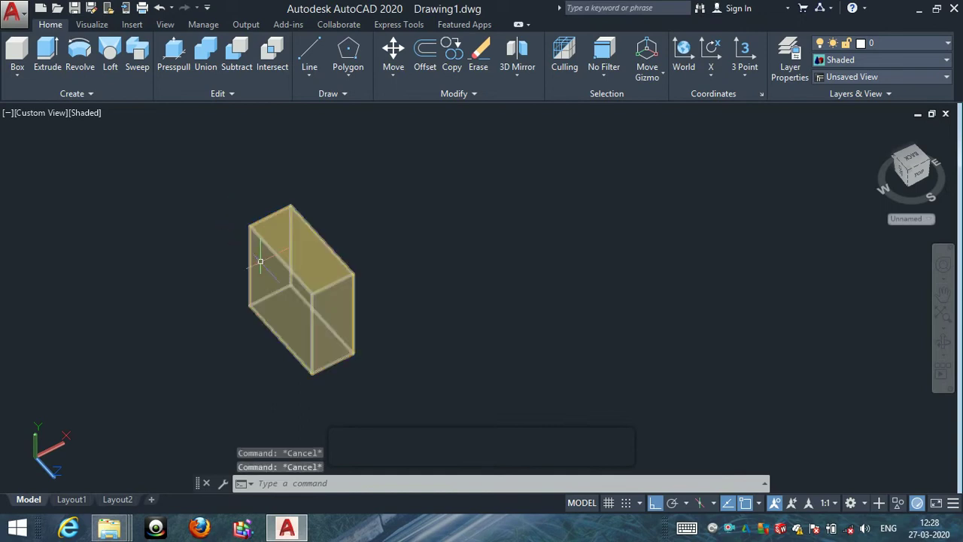
Step: Erase the yellow solid using a window selection and E
key("Escape")
left_click(403, 389)
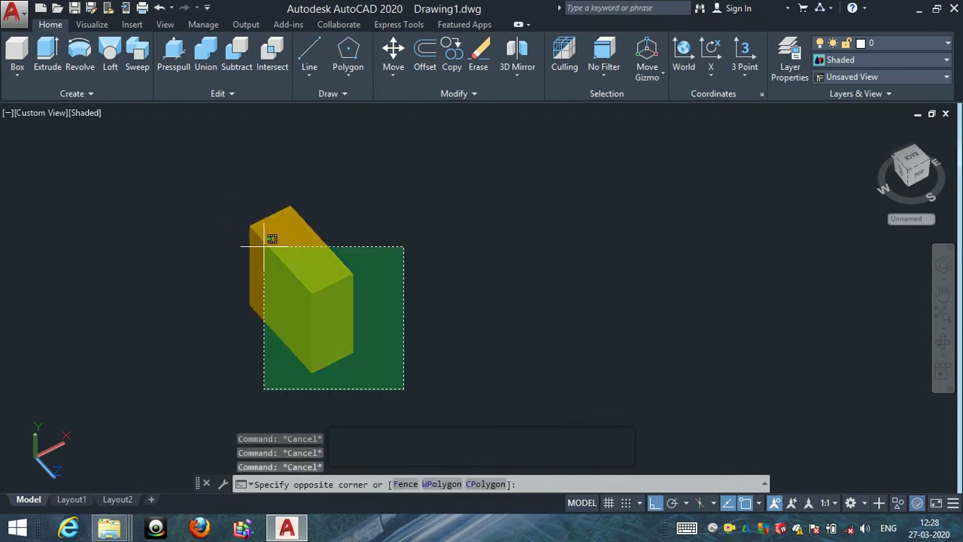
left_click(236, 234)
type("e")
key("Return")
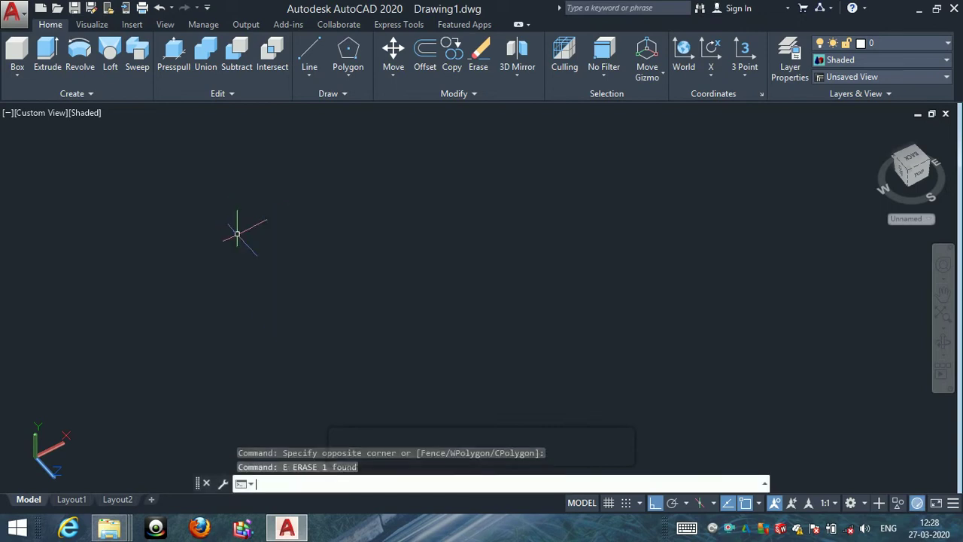
key("Escape")
key("Escape")
key("Escape")
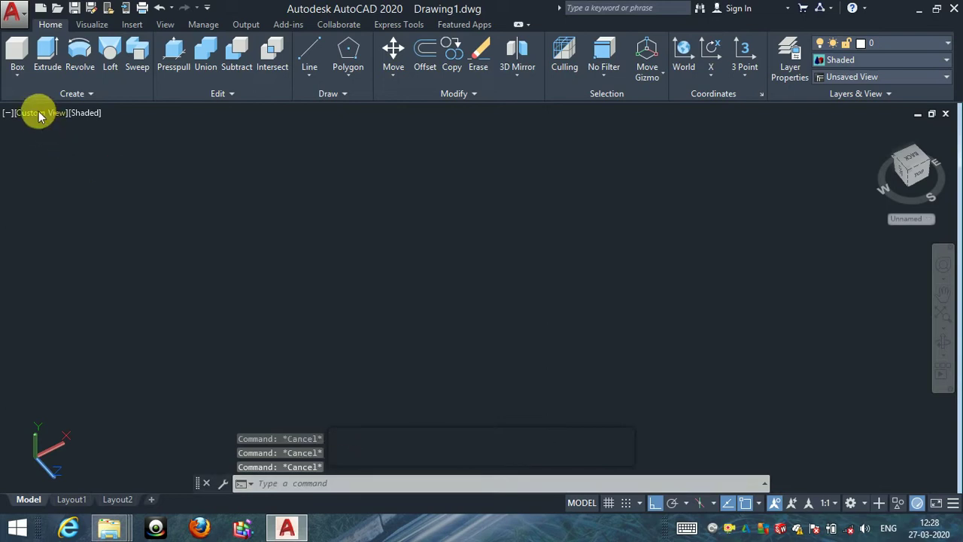
Step: Switch the viewport to the Top preset view
left_click(37, 114)
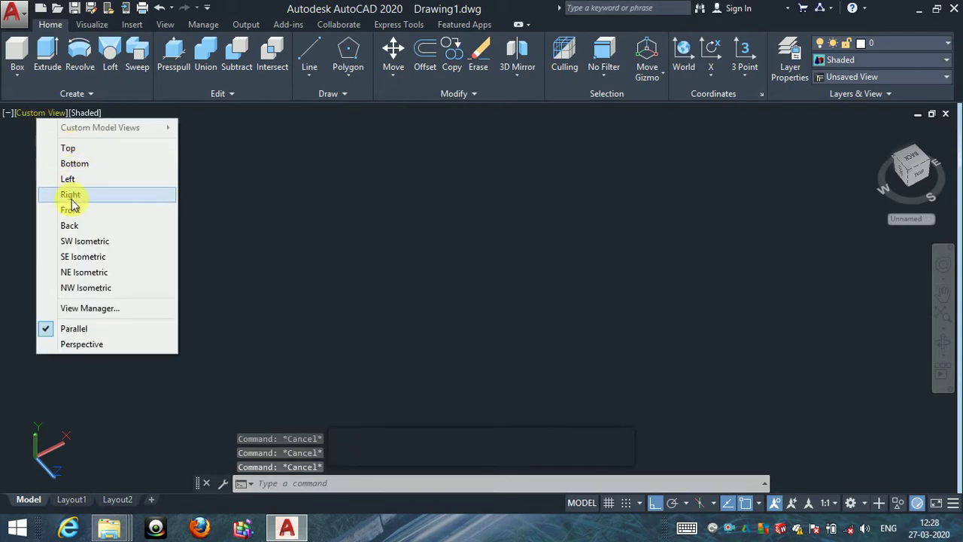
left_click(68, 148)
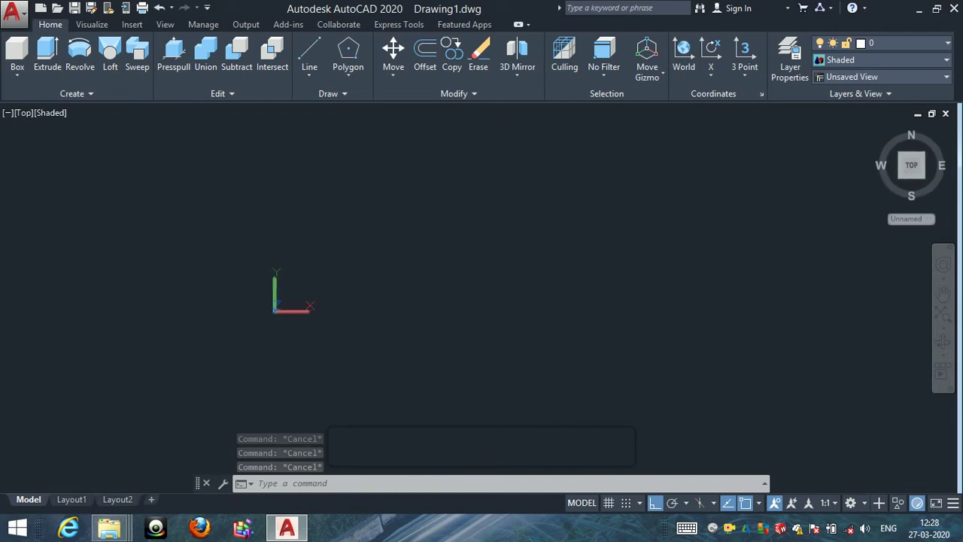
scroll(365, 285, "up", 3)
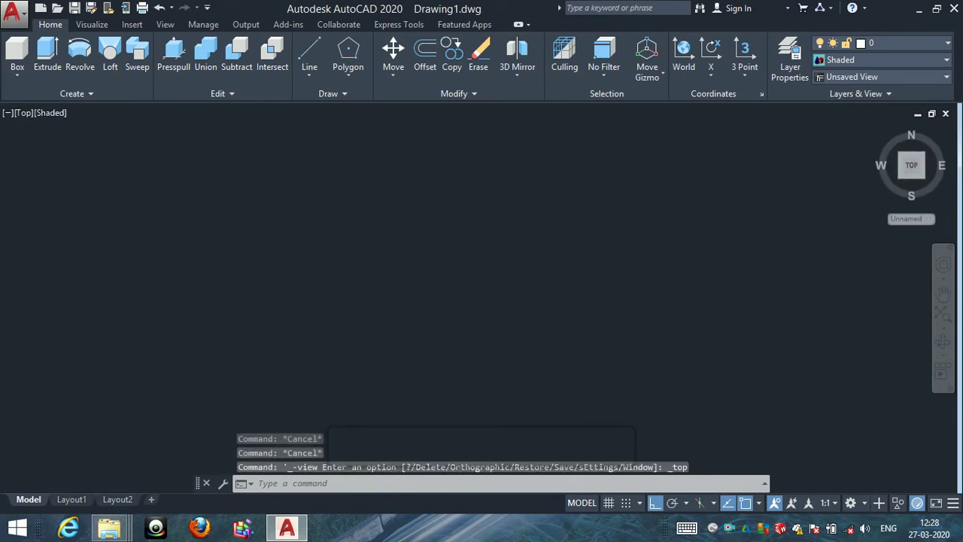
key("Escape")
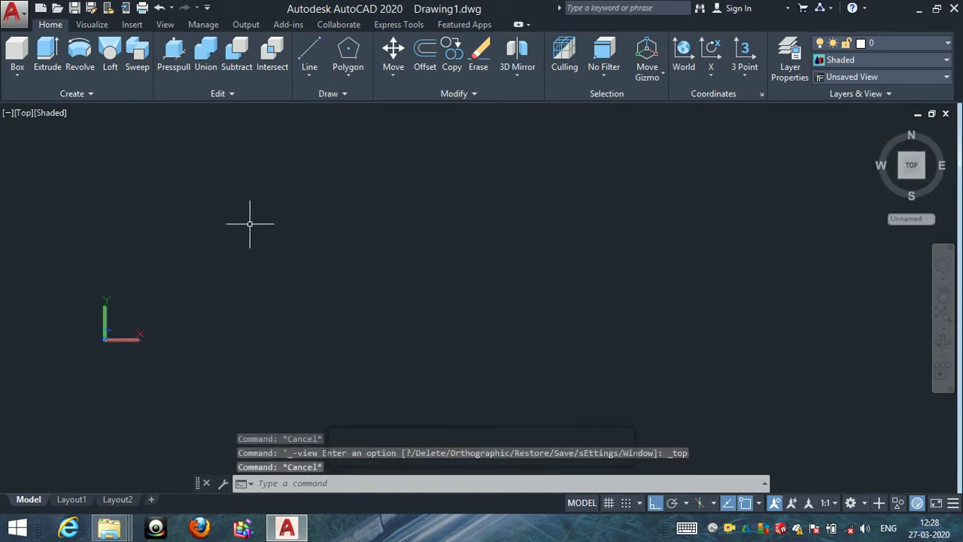
key("Escape")
Step: Draw a teardrop-shaped spline through six fit points with Ortho off
type("spl")
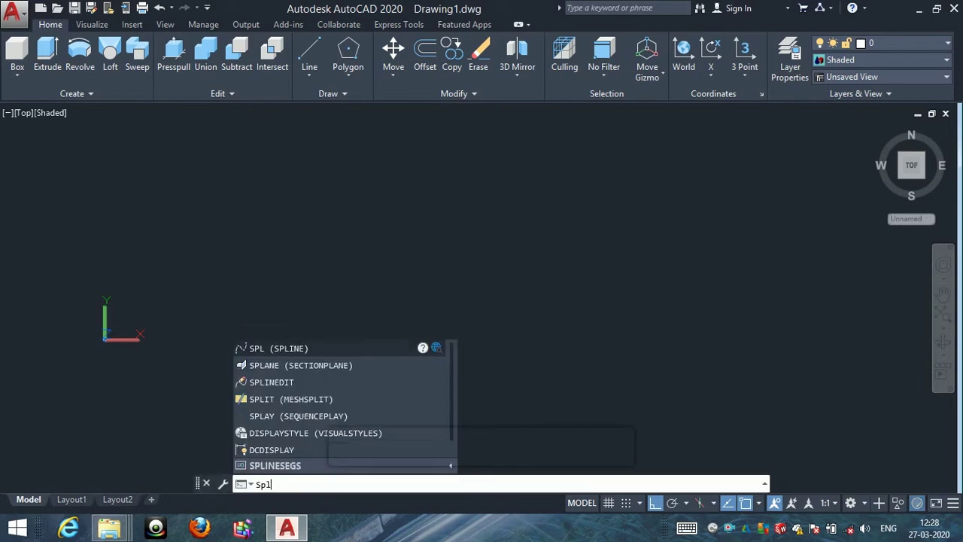
key("Return")
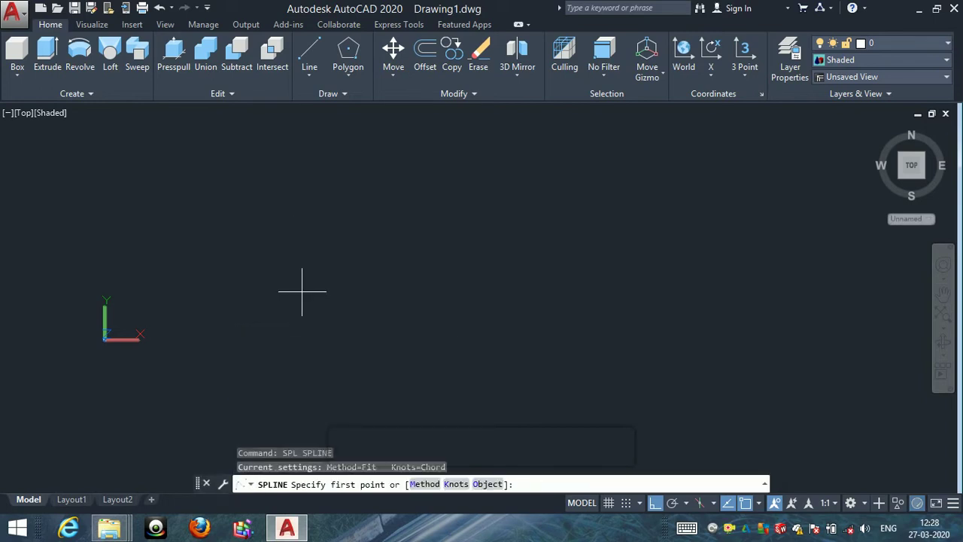
left_click(303, 287)
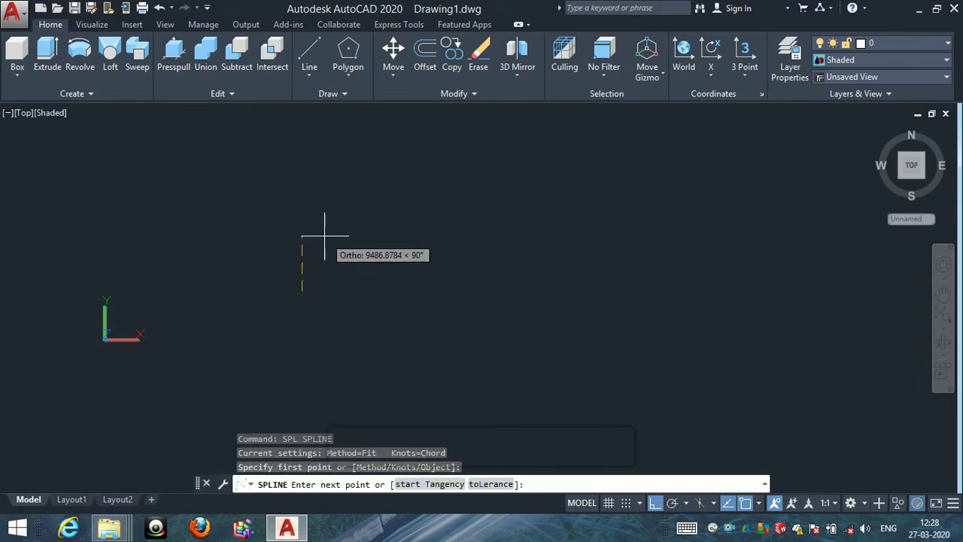
key("F8")
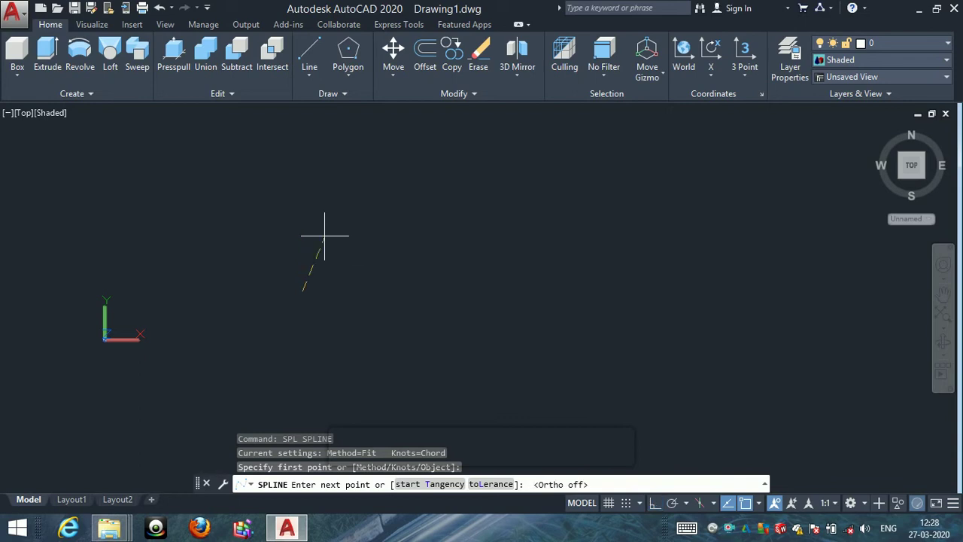
left_click(322, 232)
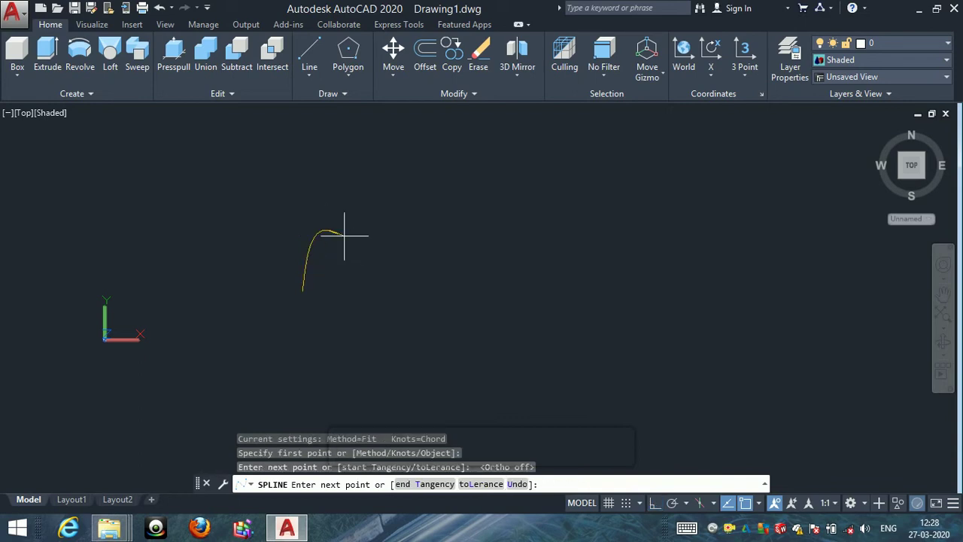
left_click(361, 236)
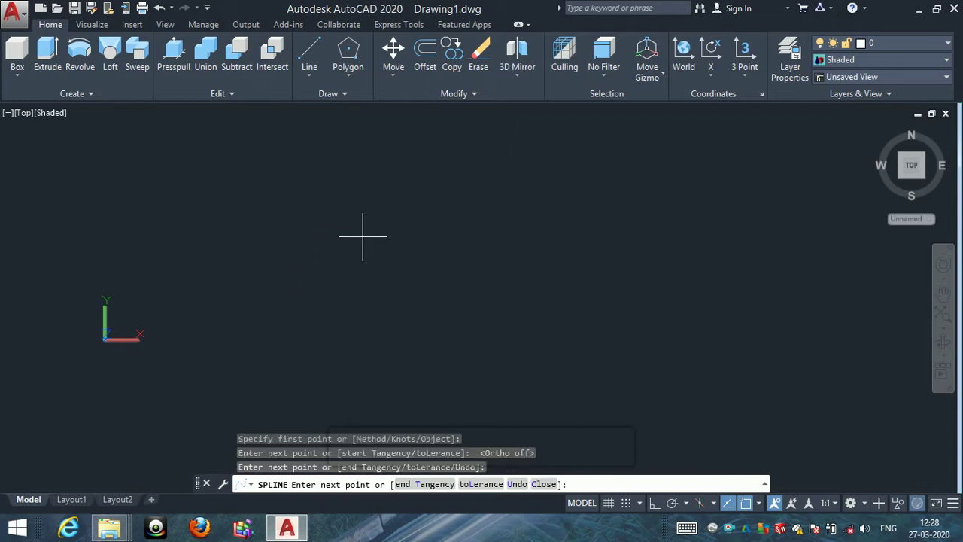
left_click(373, 267)
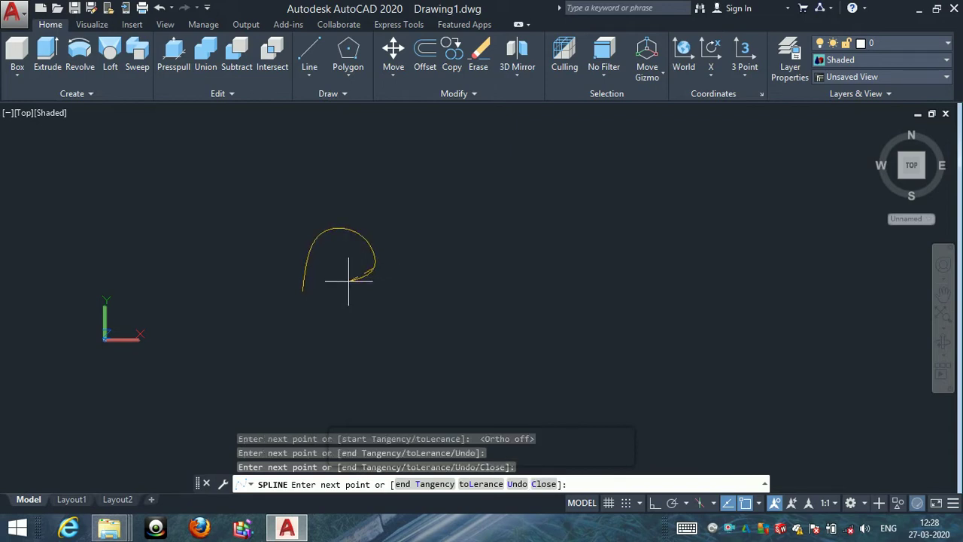
left_click(346, 280)
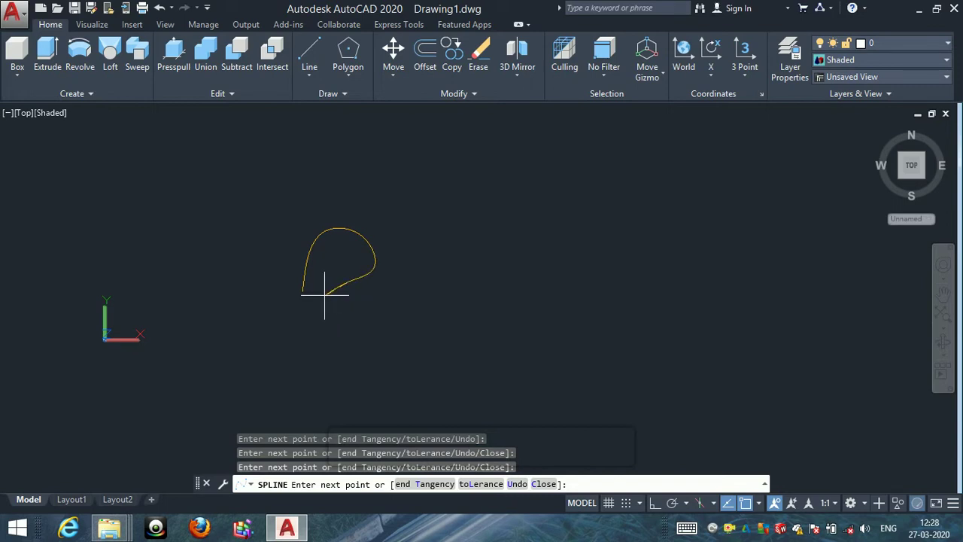
left_click(318, 300)
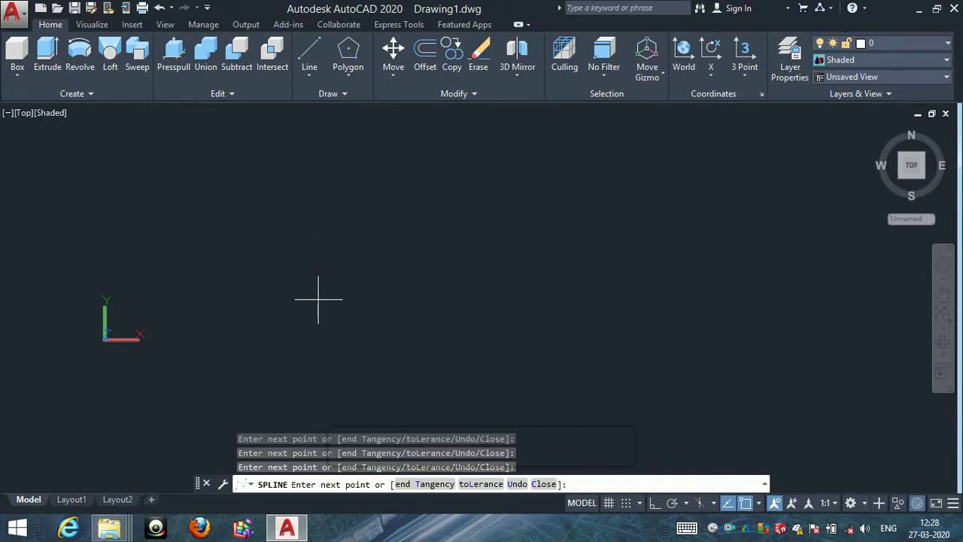
key("Return")
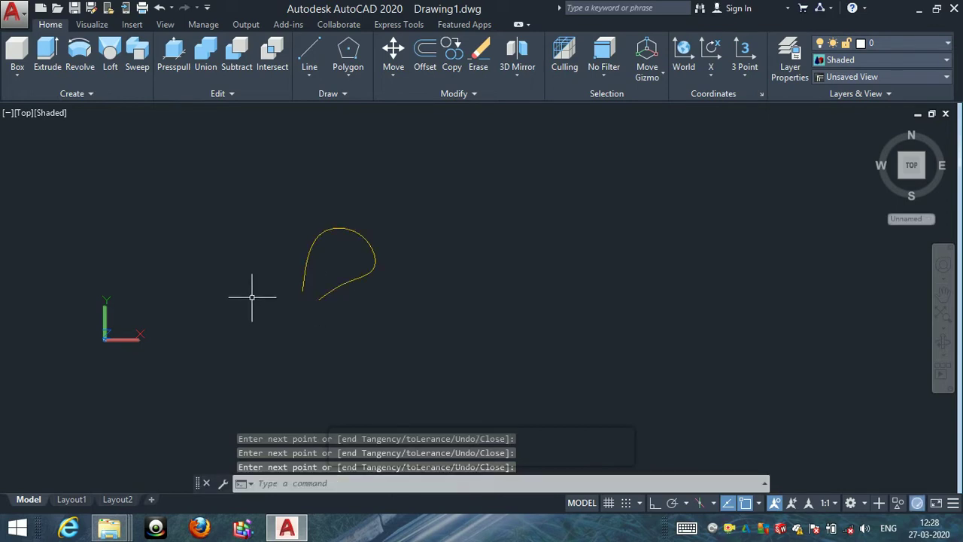
Step: Add a short three-point spline bridging the curve's two open ends
key("Return")
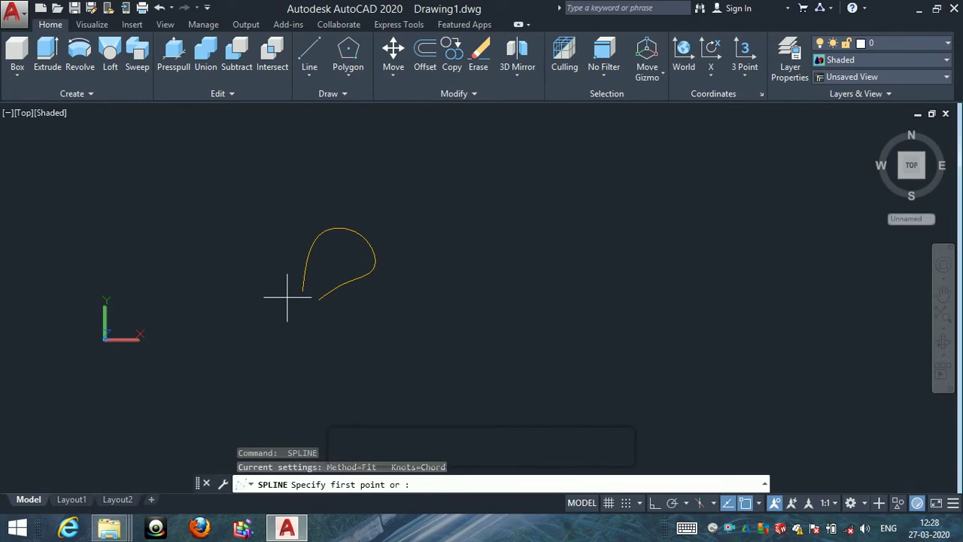
scroll(302, 292, "up", 2)
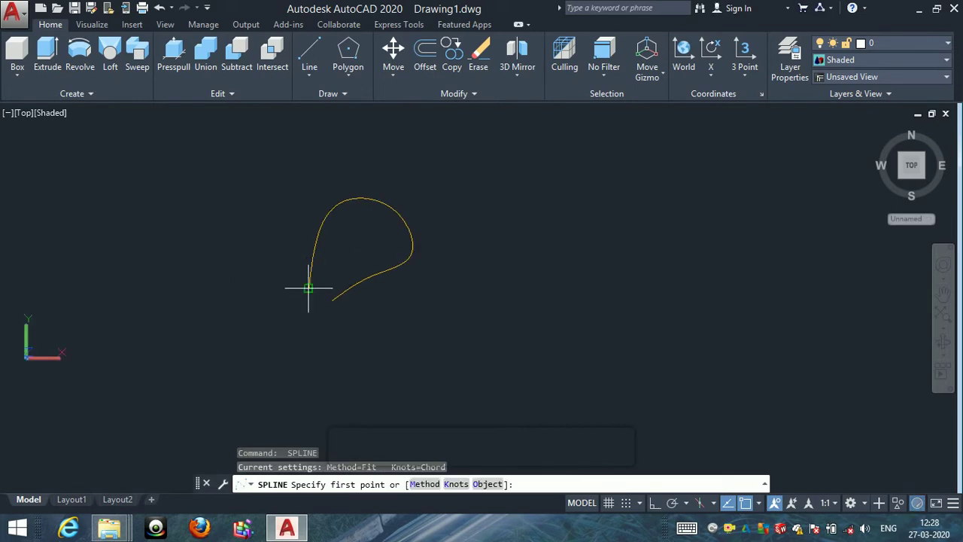
left_click(309, 288)
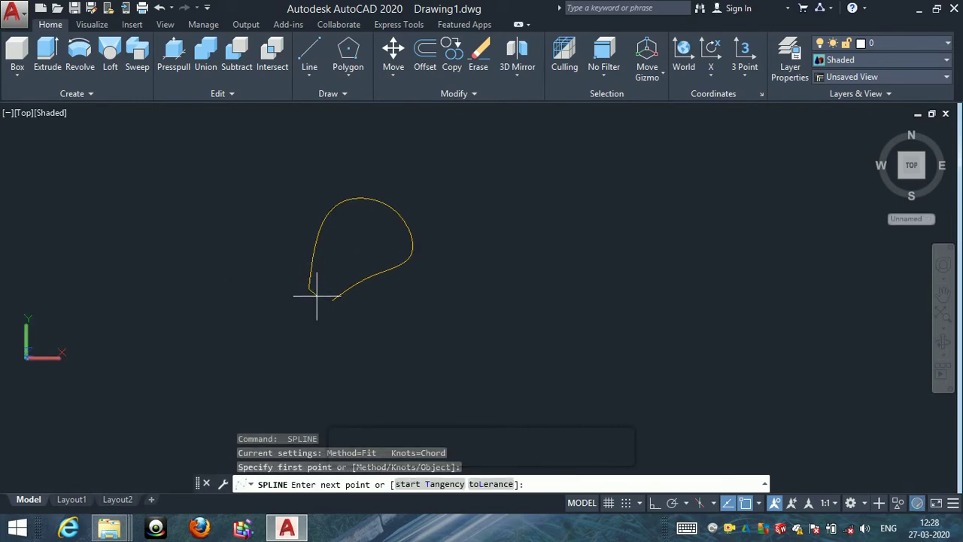
left_click(317, 300)
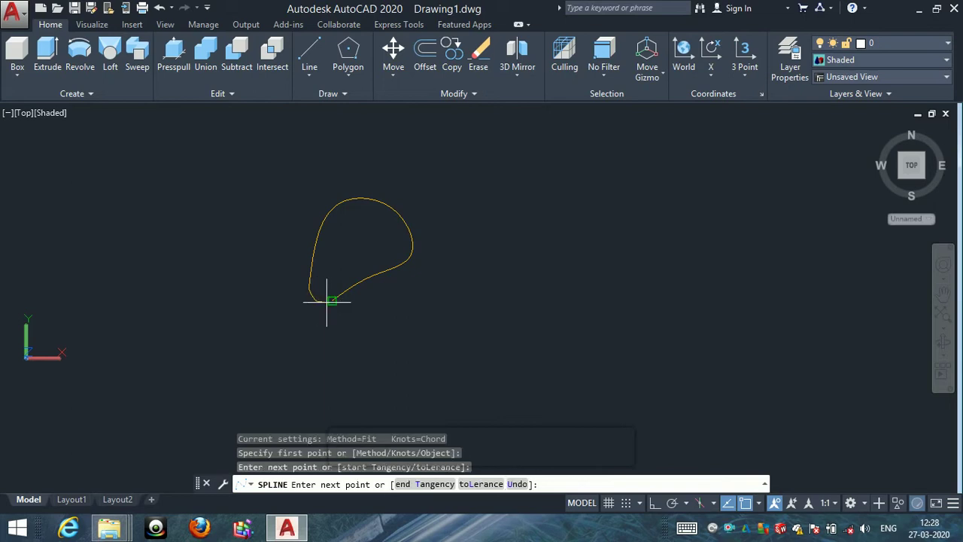
left_click(330, 300)
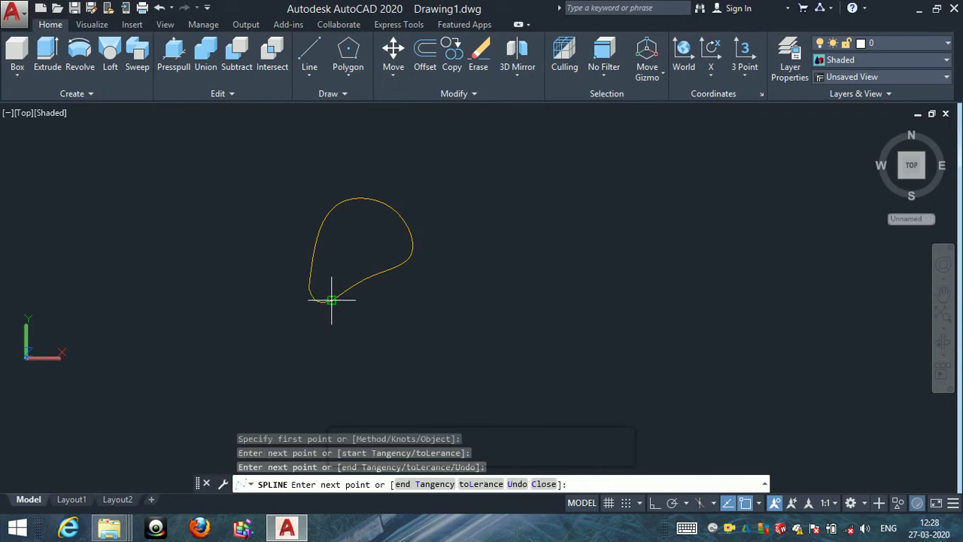
key("Return")
scroll(369, 312, "up", 4)
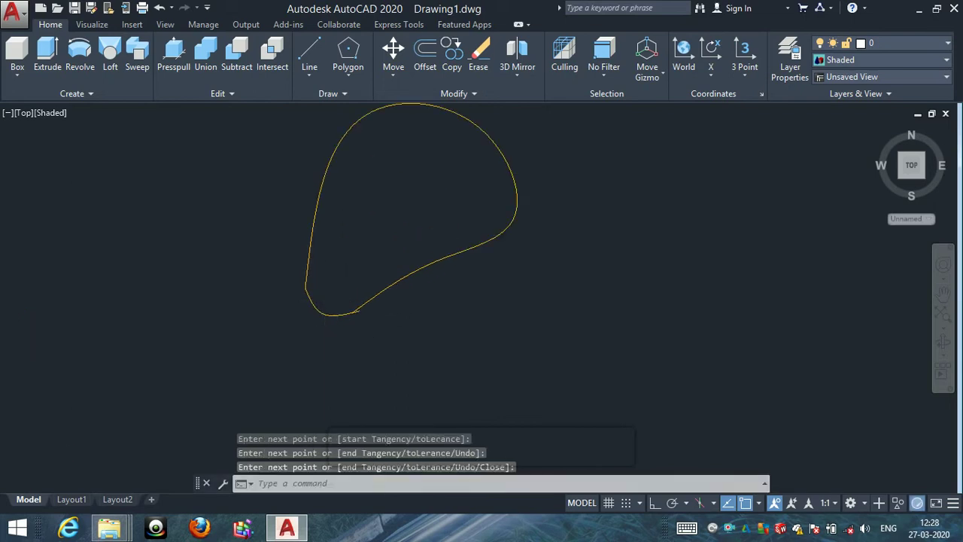
scroll(367, 310, "up", 3)
scroll(367, 311, "up", 2)
Step: Trim away the overlapping stub where the splines cross
key("Escape")
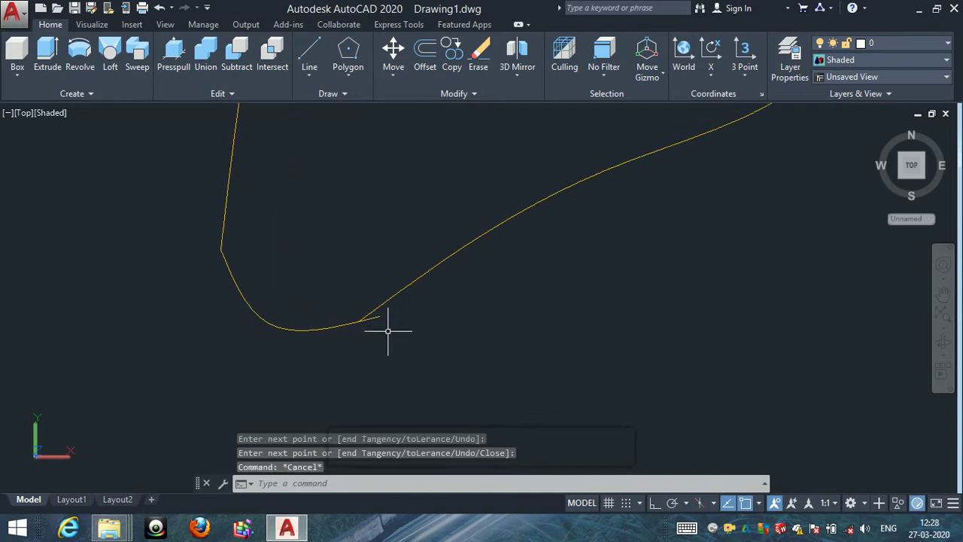
key("Escape")
type("TR")
key("Return")
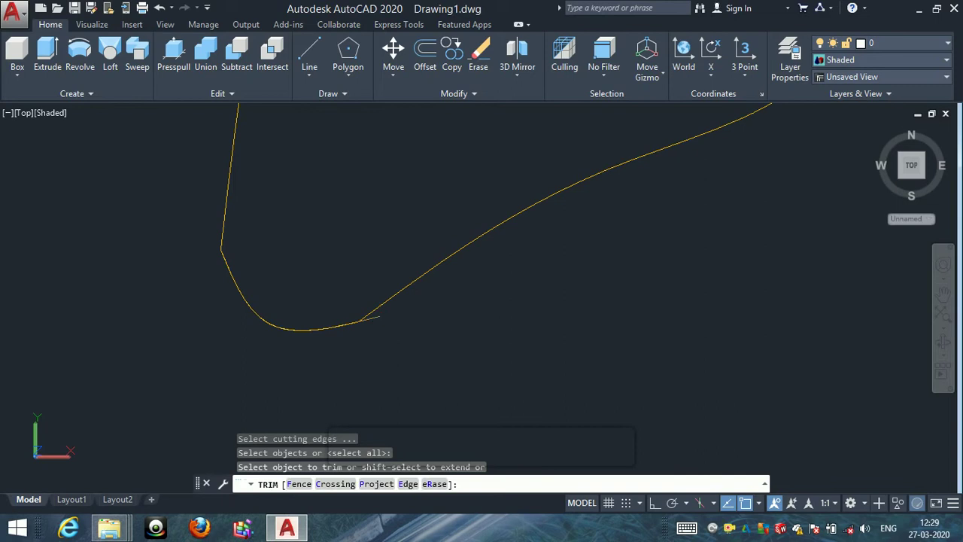
left_click(377, 319)
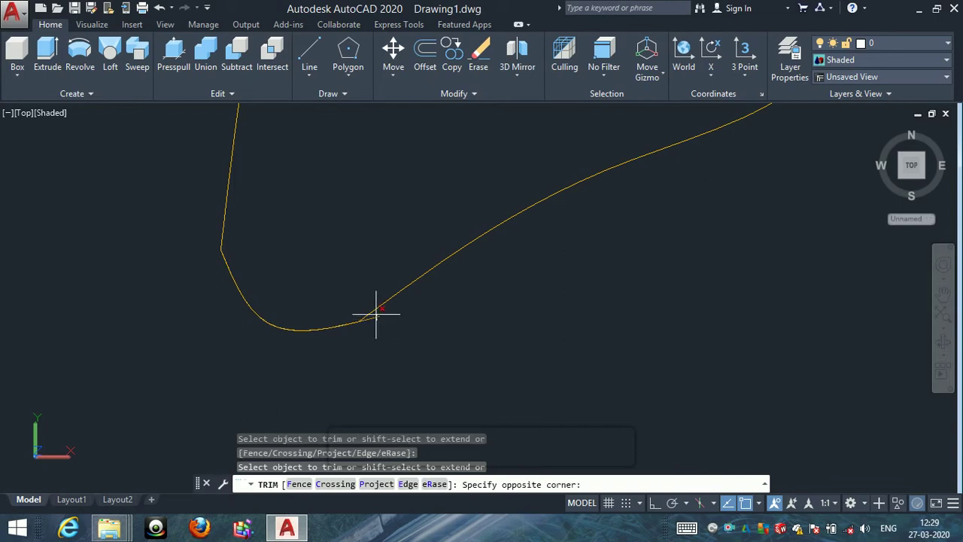
left_click(376, 315)
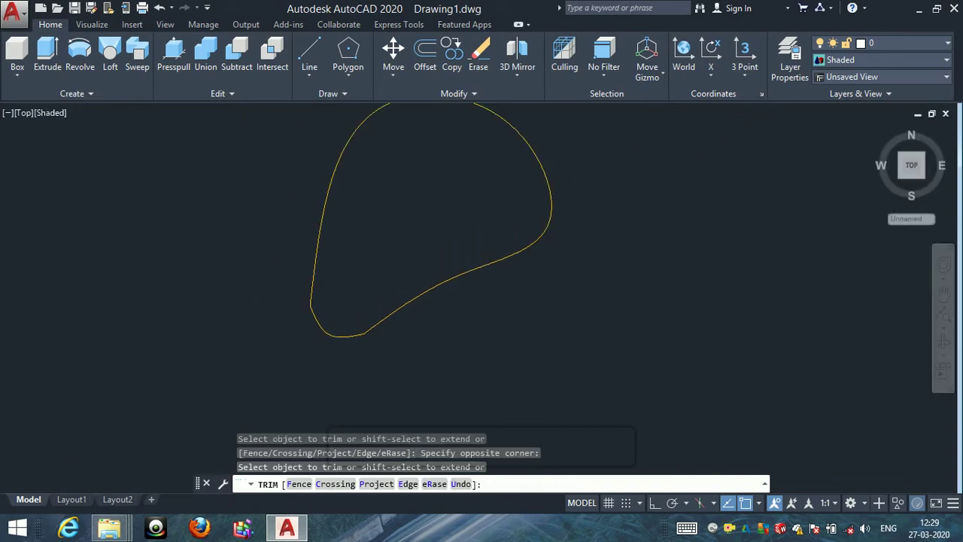
key("Escape")
key("Escape")
key("Escape")
Step: Join both curve pieces into a single spline with J
type("j")
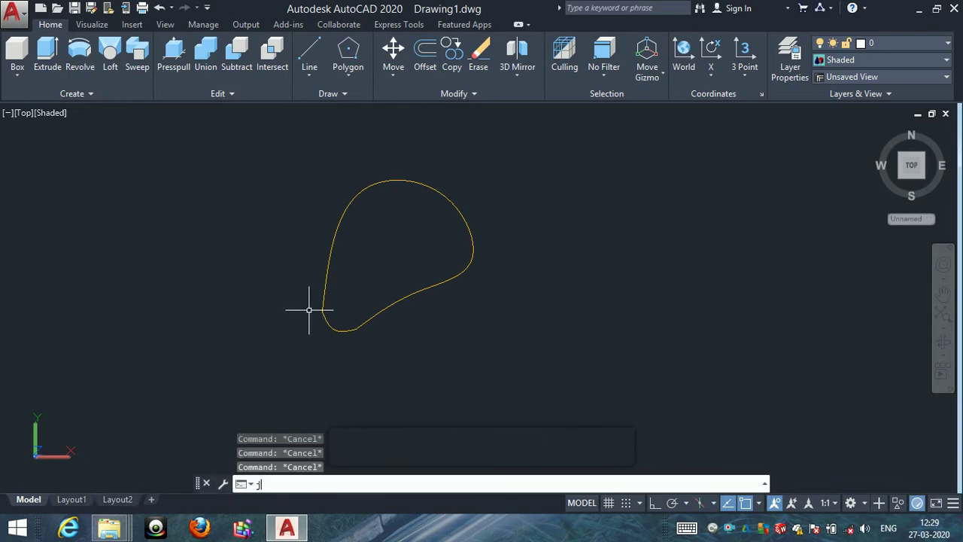
key("Return")
left_click(492, 350)
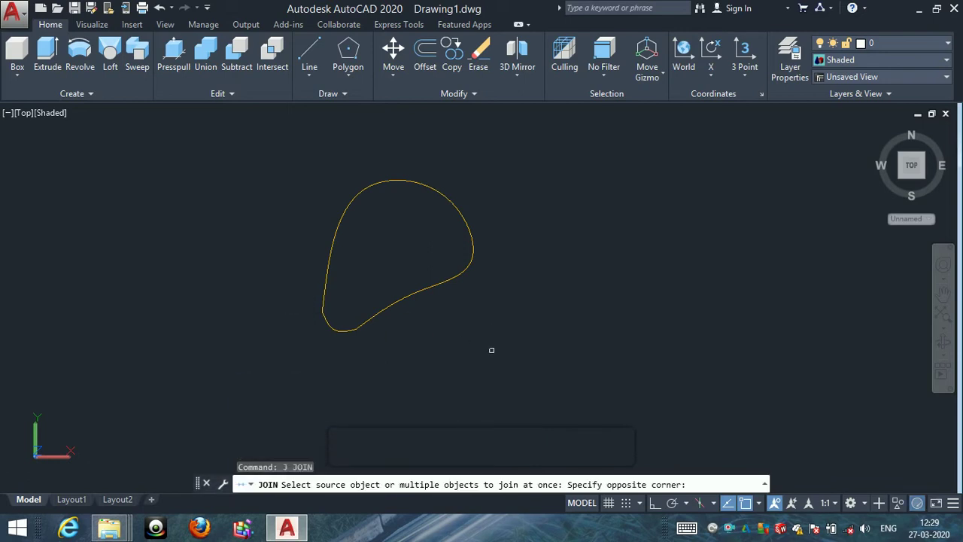
left_click(237, 171)
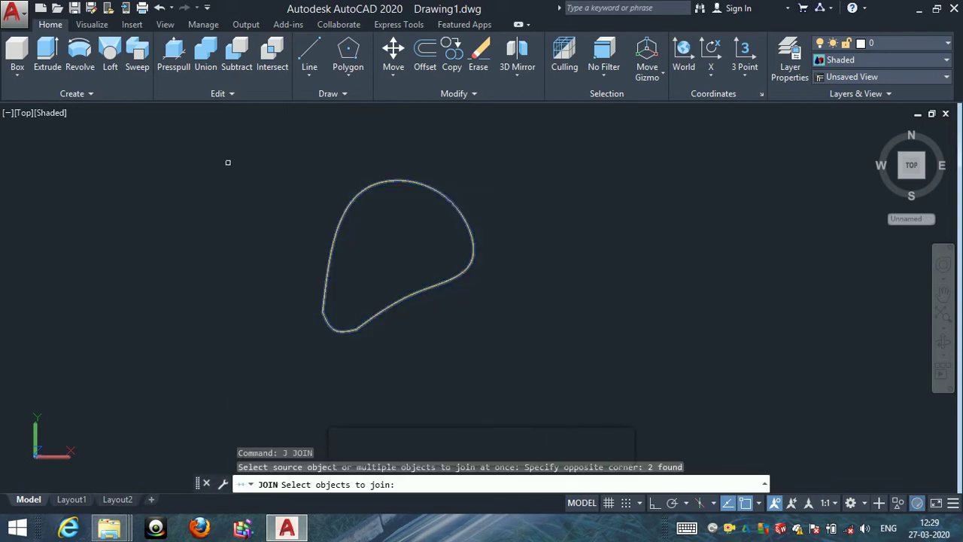
key("Return")
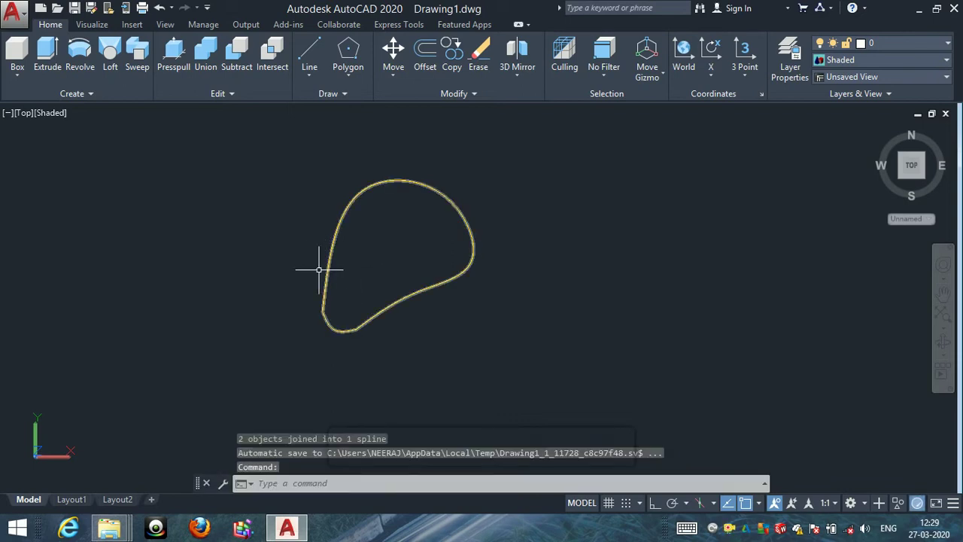
key("Escape")
key("Escape")
key("Escape")
left_click(22, 113)
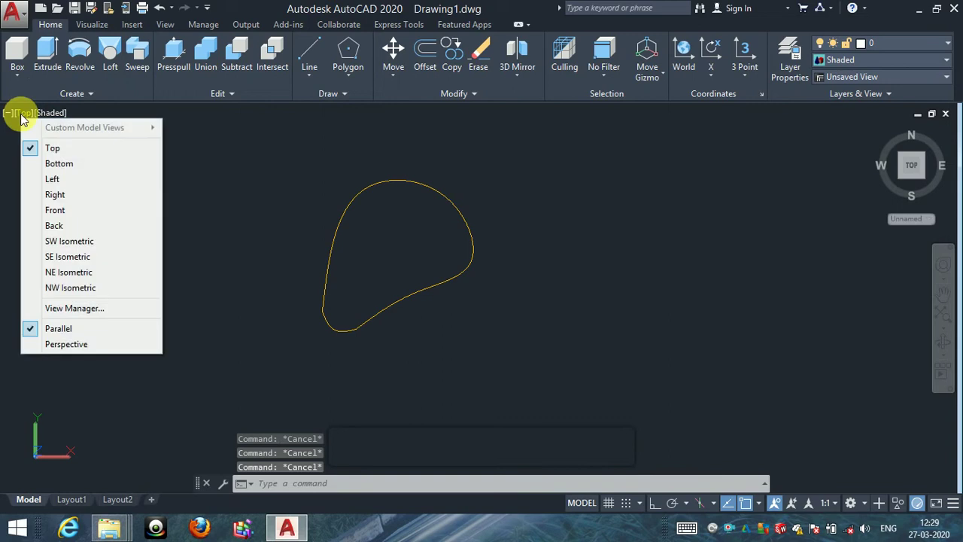
left_click(53, 183)
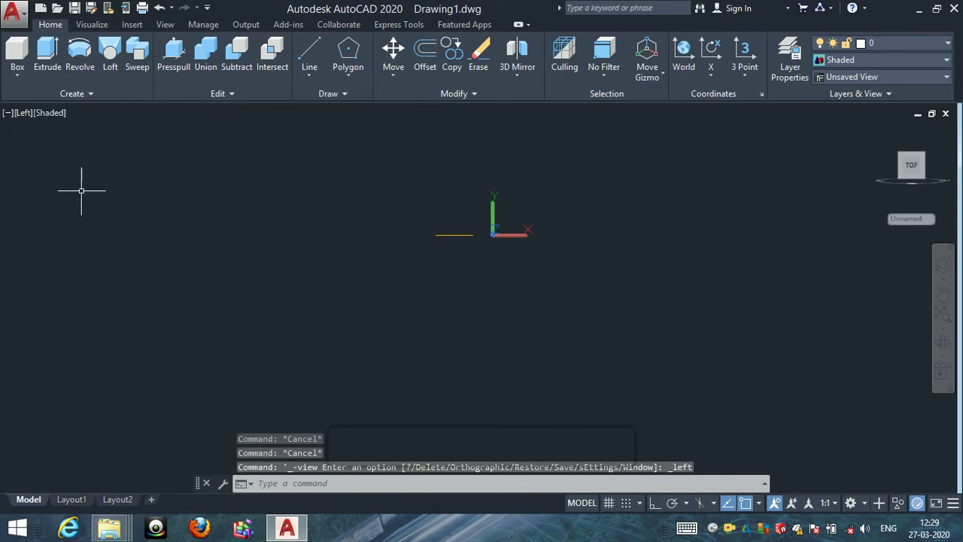
scroll(458, 194, "up", 2)
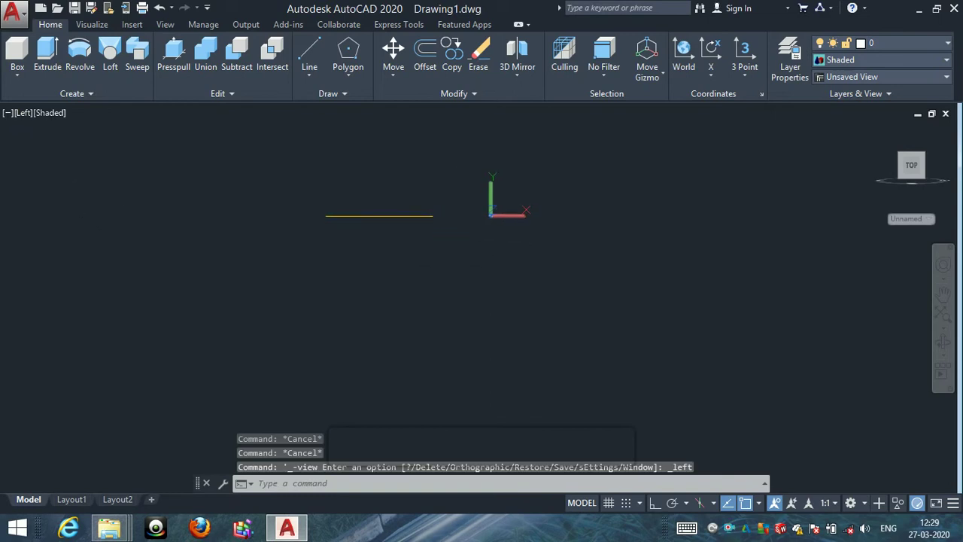
scroll(448, 187, "up", 2)
key("Escape")
key("Escape")
key("Escape")
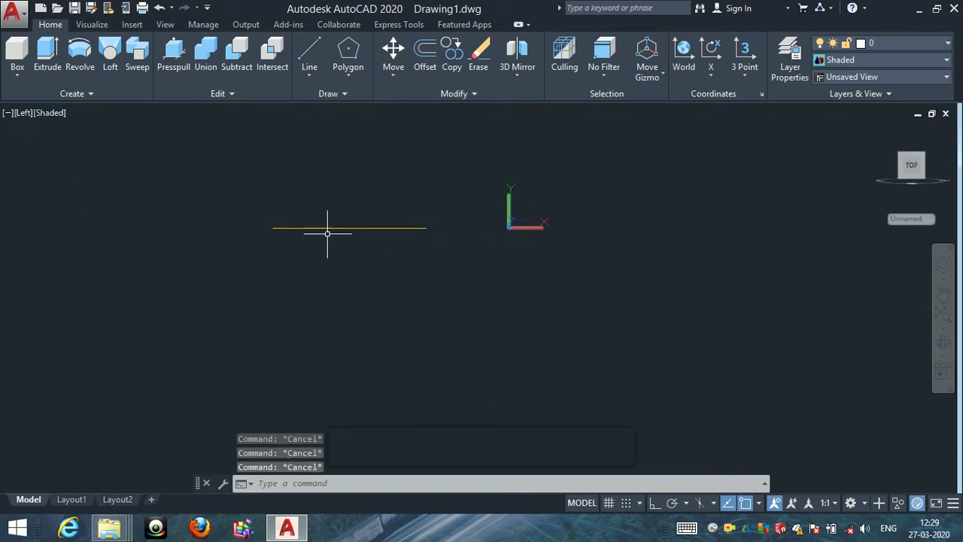
type("arc")
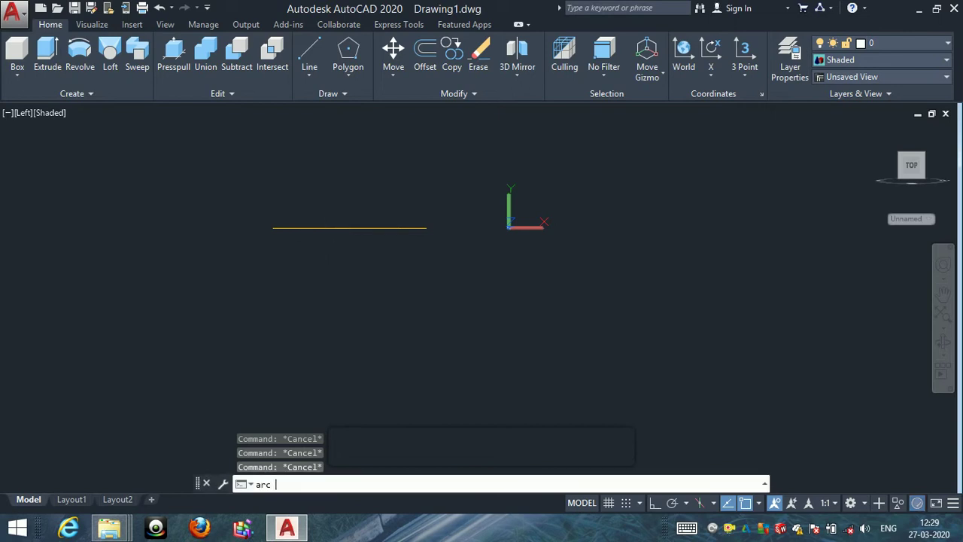
Step: Draw a large arc from left of the line, sagging below it, ending above its right end
key("Return")
key("Return")
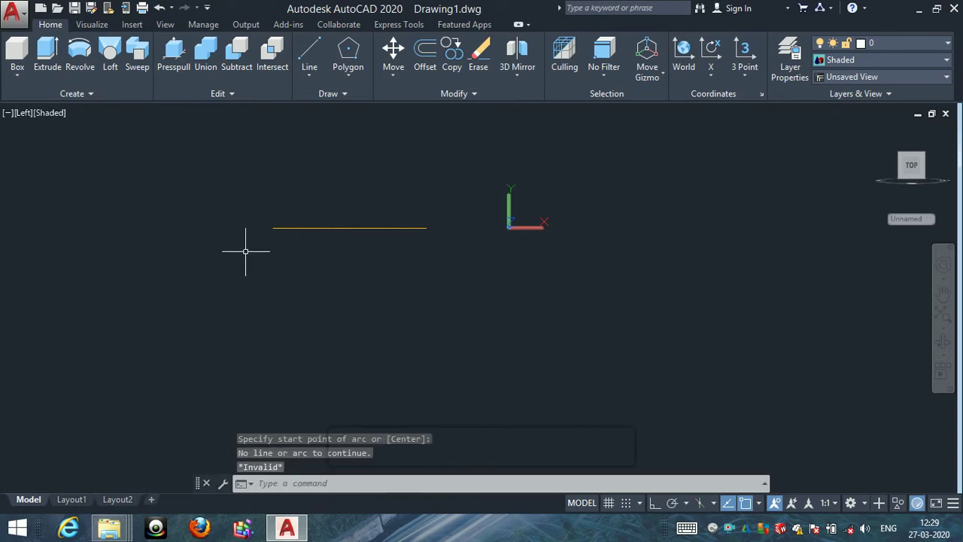
left_click(245, 251)
left_click(397, 294)
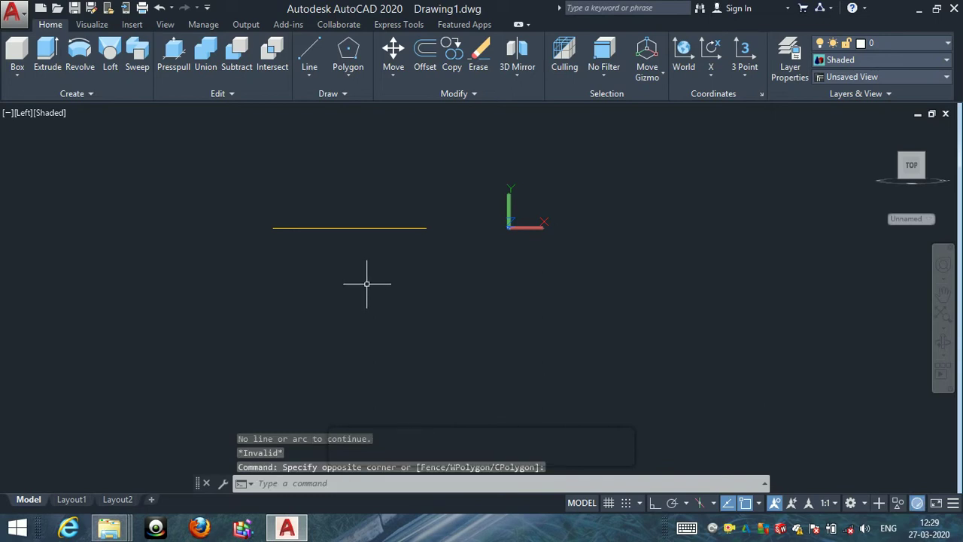
key("Return")
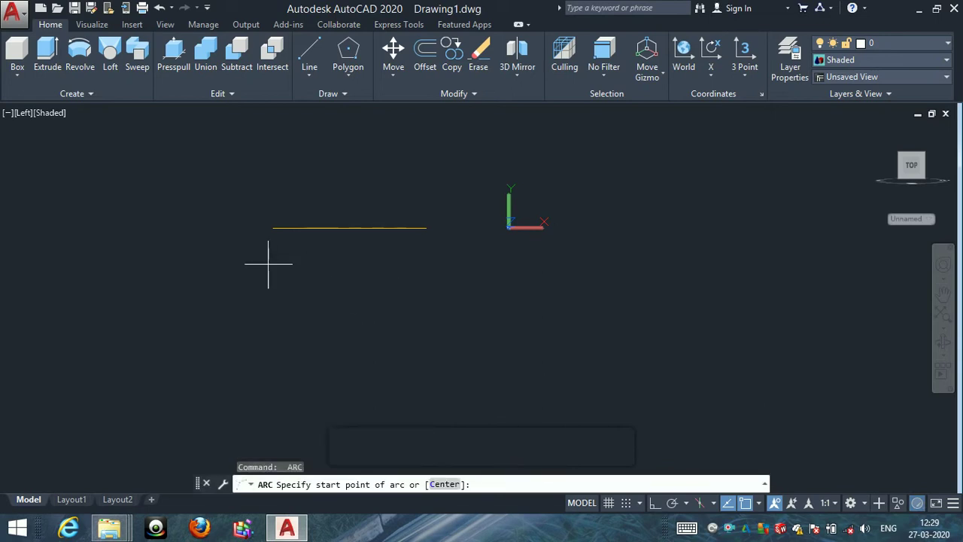
left_click(253, 261)
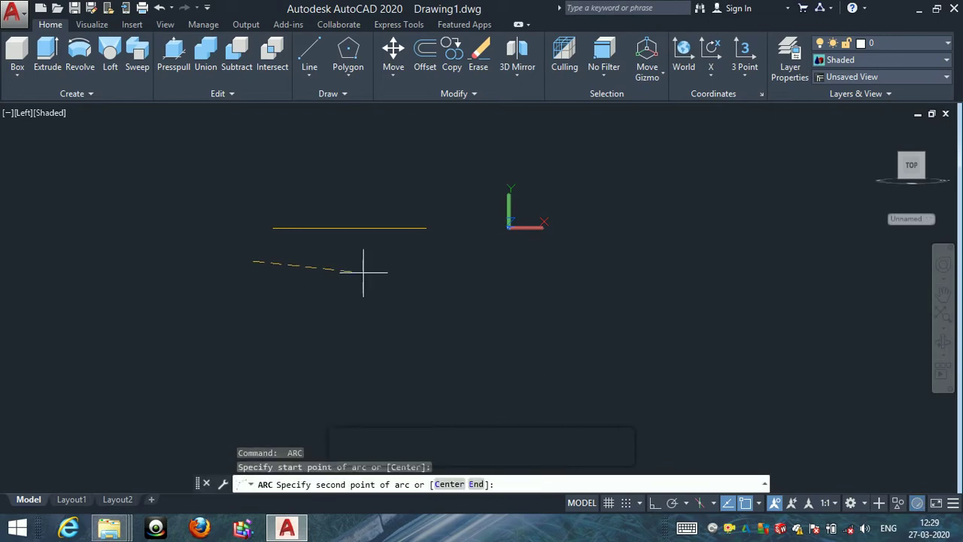
left_click(375, 271)
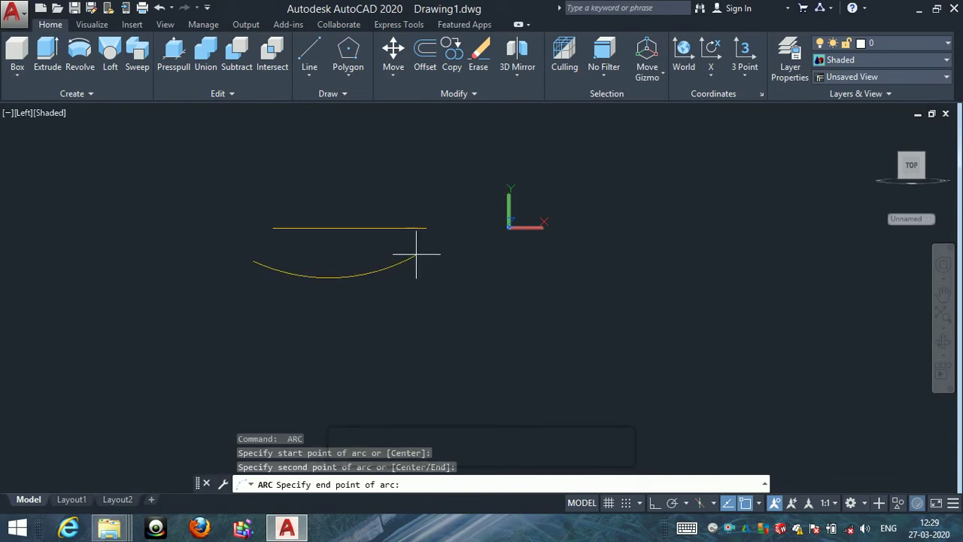
left_click(458, 208)
Step: Start a second arc on the curve and cancel it unfinished
key("Return")
type("````o")
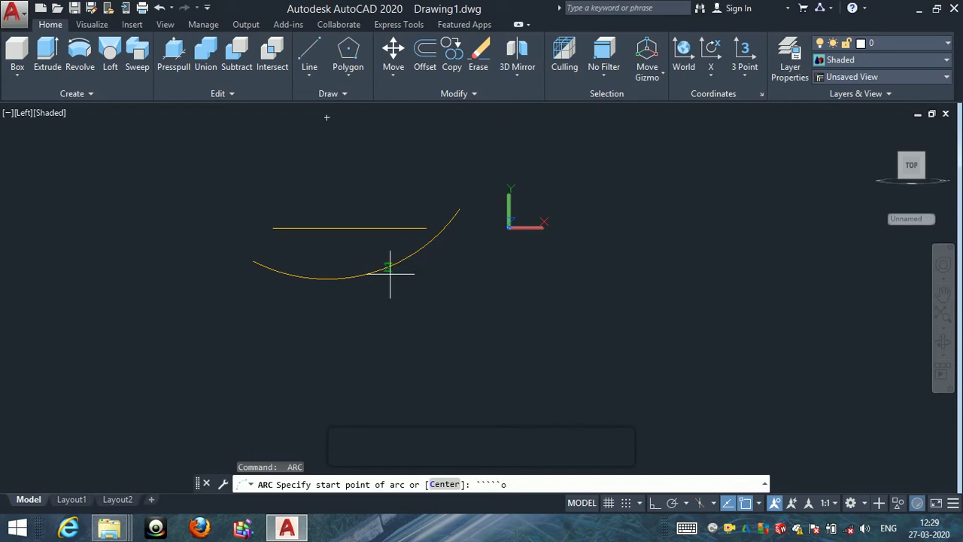
key("Return")
scroll(342, 277, "up", 2)
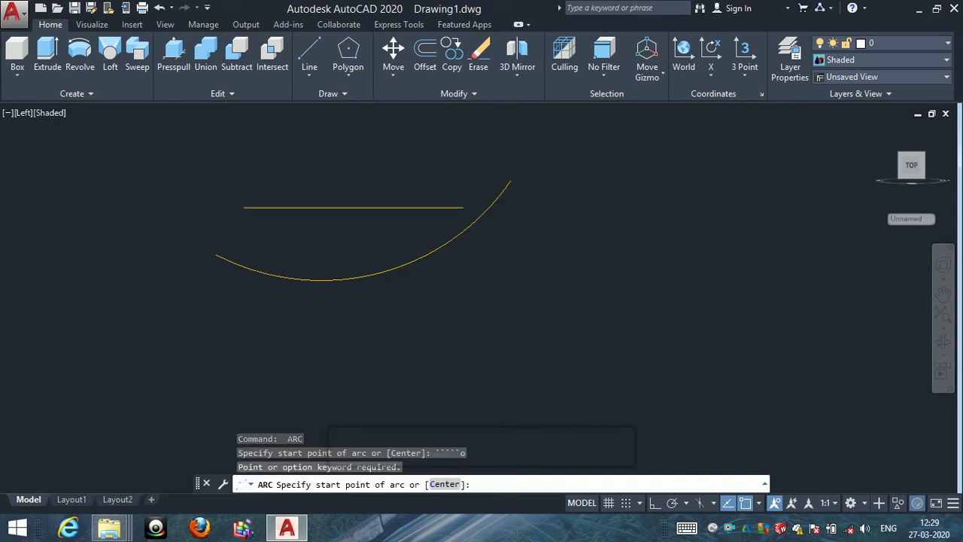
left_click(342, 278)
scroll(340, 269, "up", 2)
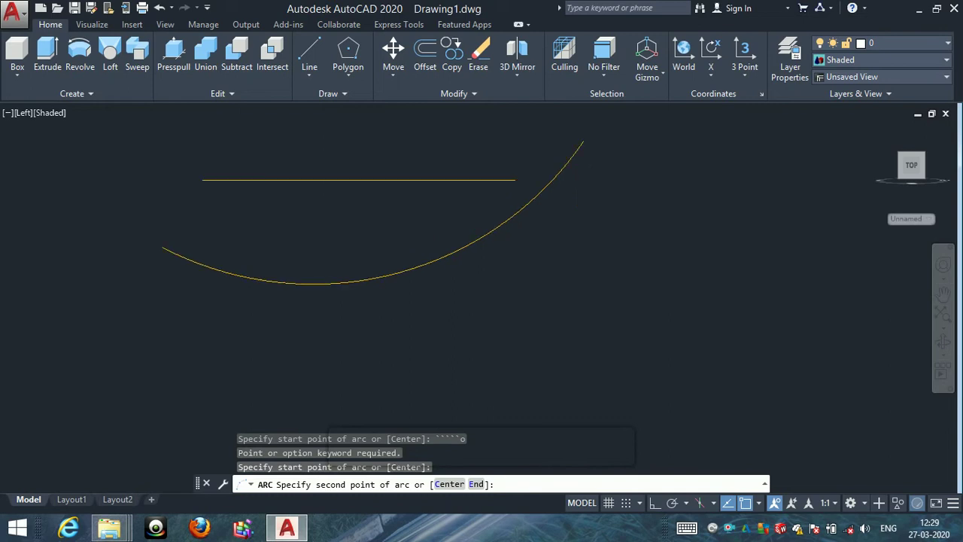
scroll(340, 269, "up", 2)
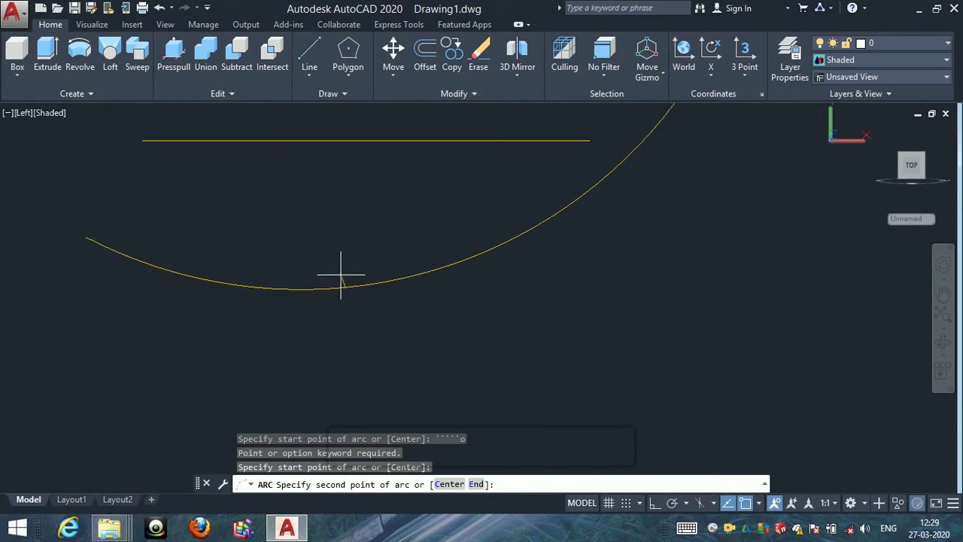
left_click(341, 275)
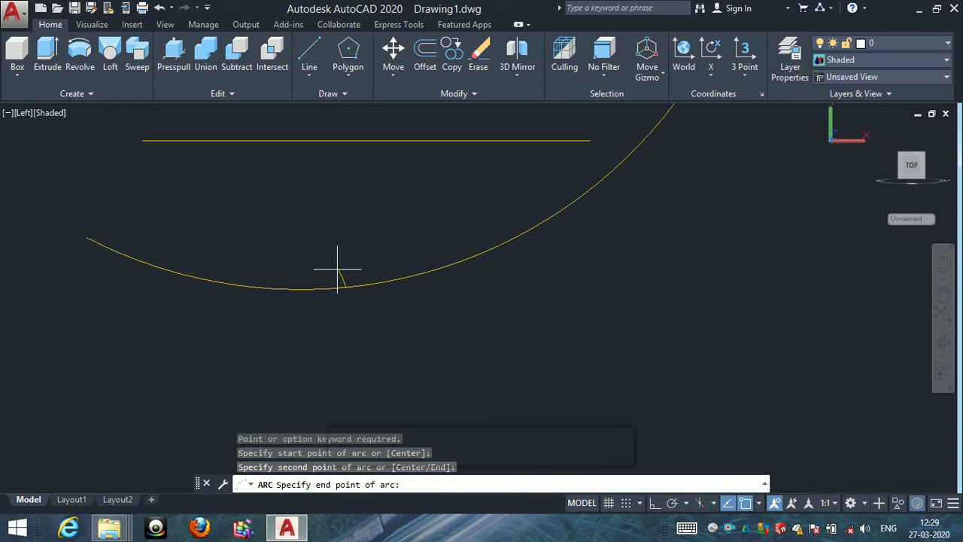
key("Escape")
key("Escape")
key("Escape")
Step: Offset the arc inward by a distance picked from two points
type("o")
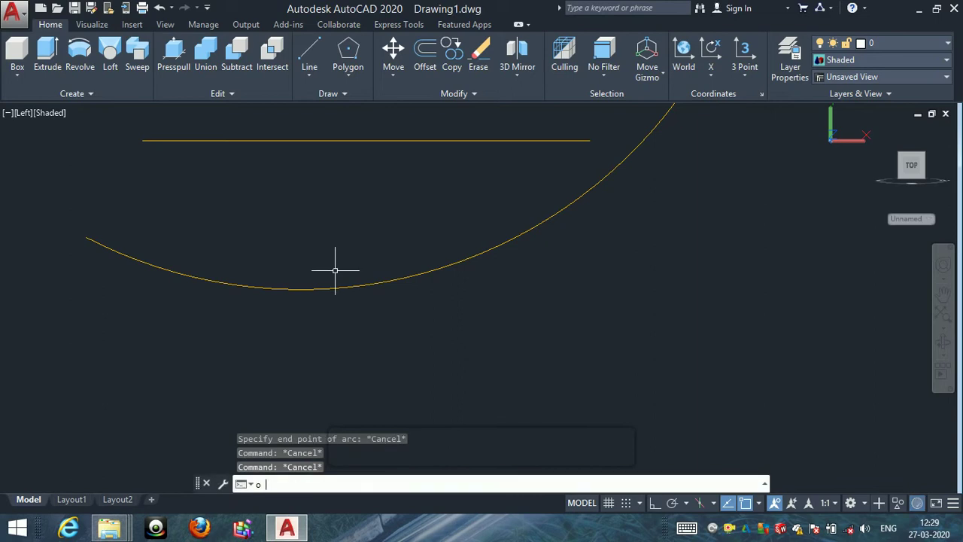
key("Return")
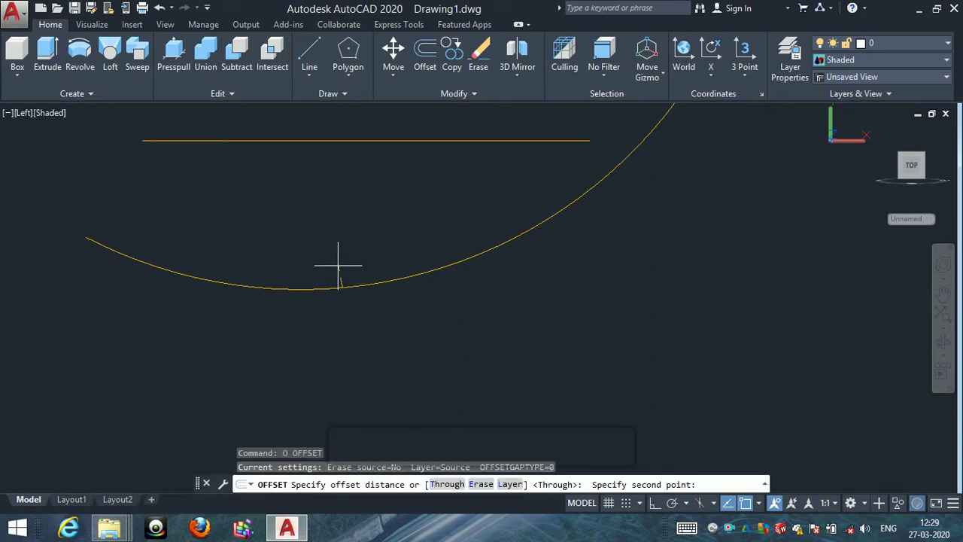
left_click(340, 269)
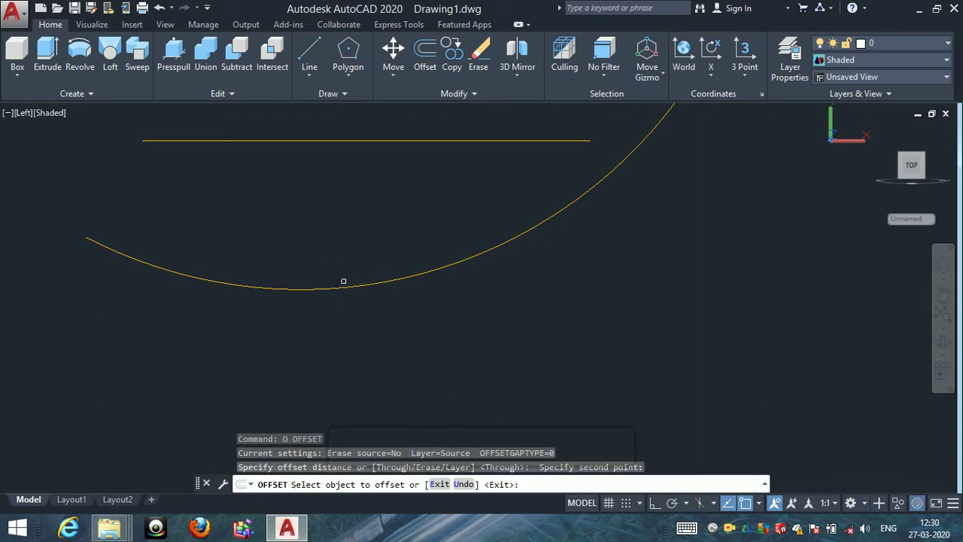
left_click(344, 280)
left_click(340, 266)
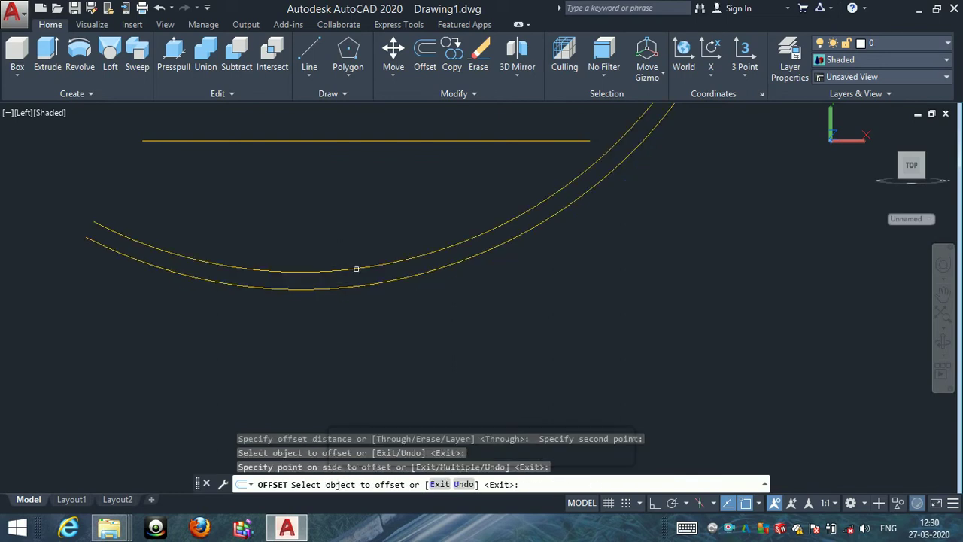
scroll(368, 273, "down", 4)
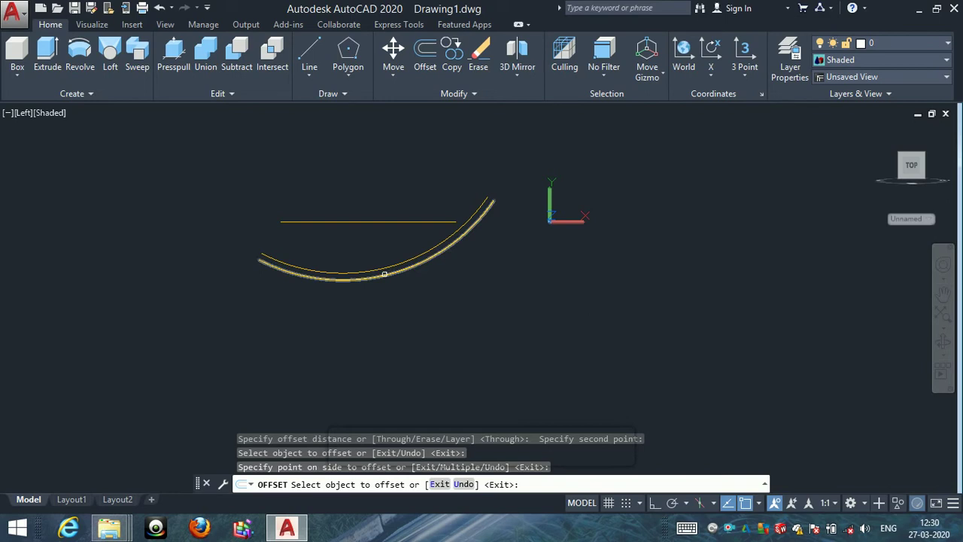
key("Escape")
key("Escape")
key("Escape")
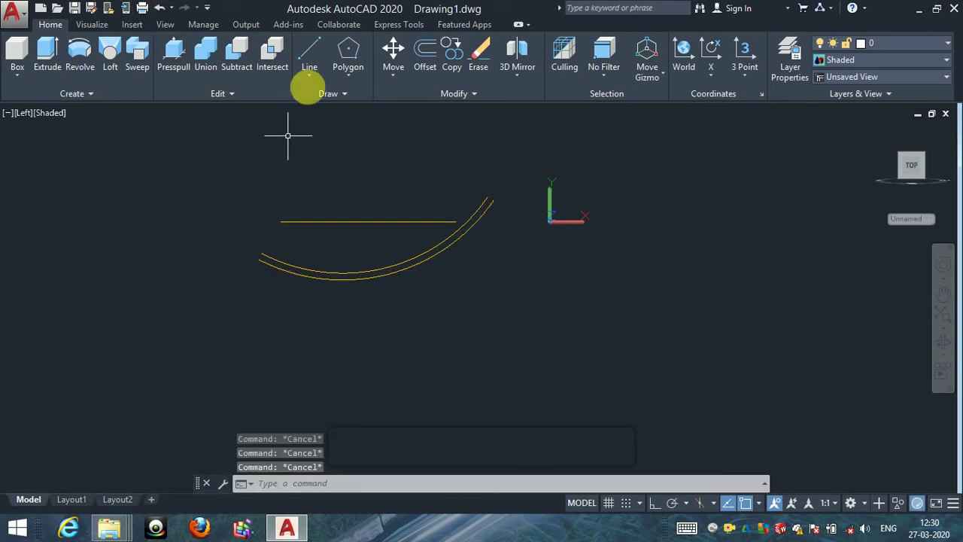
Step: Draw two short lines capping the right and left ends between the arcs
left_click(314, 66)
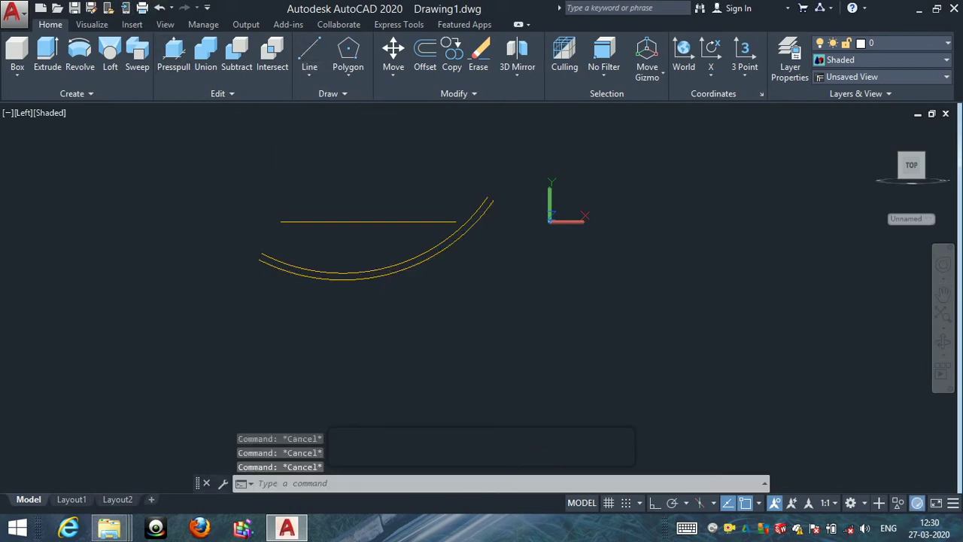
left_click(488, 196)
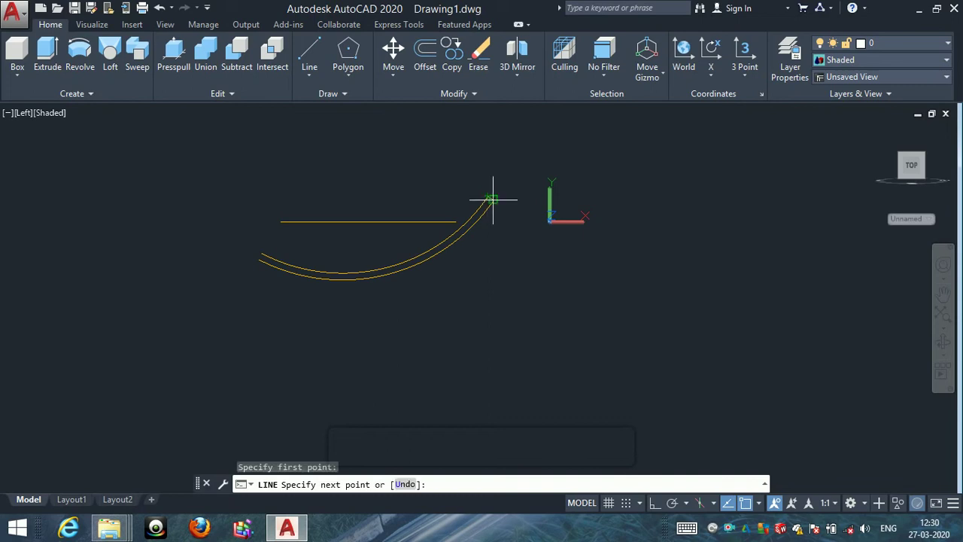
left_click(492, 200)
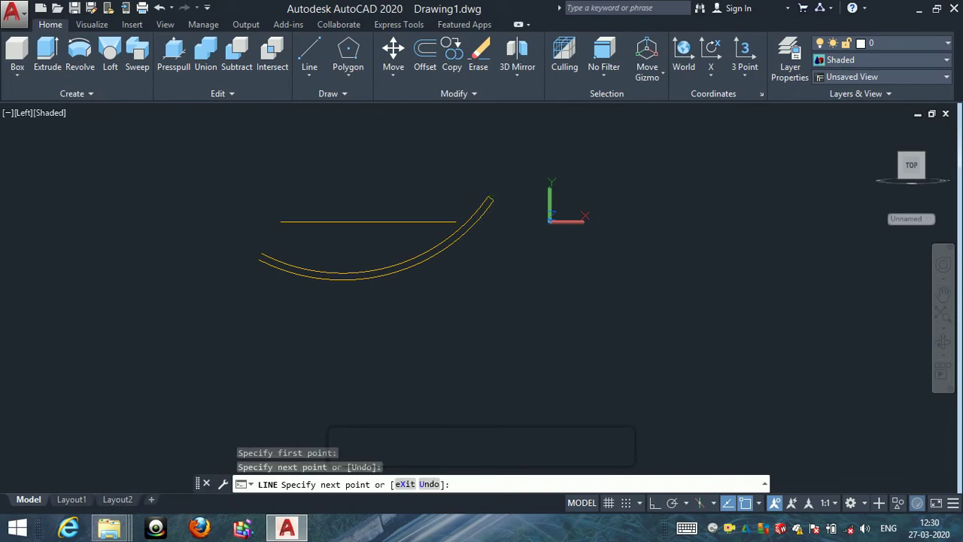
key("Return")
key("Return")
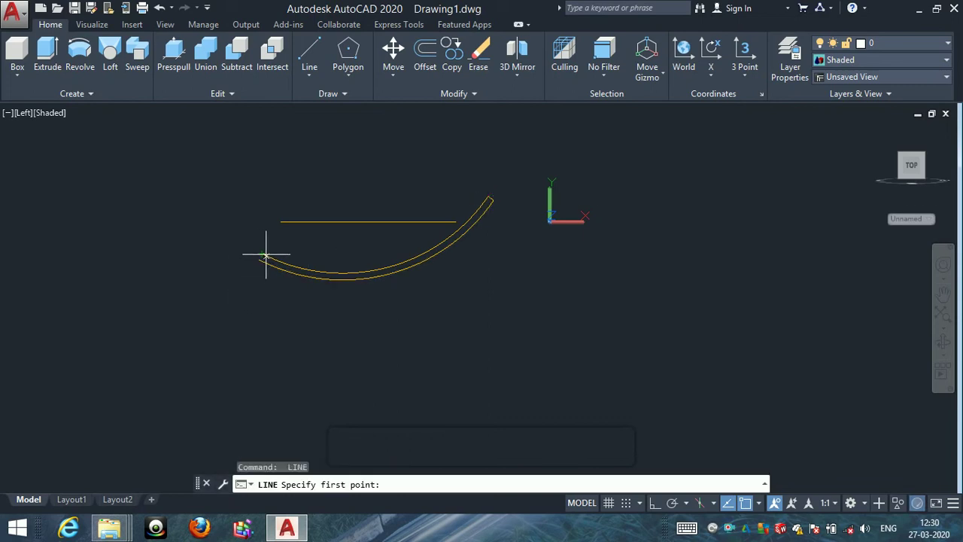
left_click(261, 252)
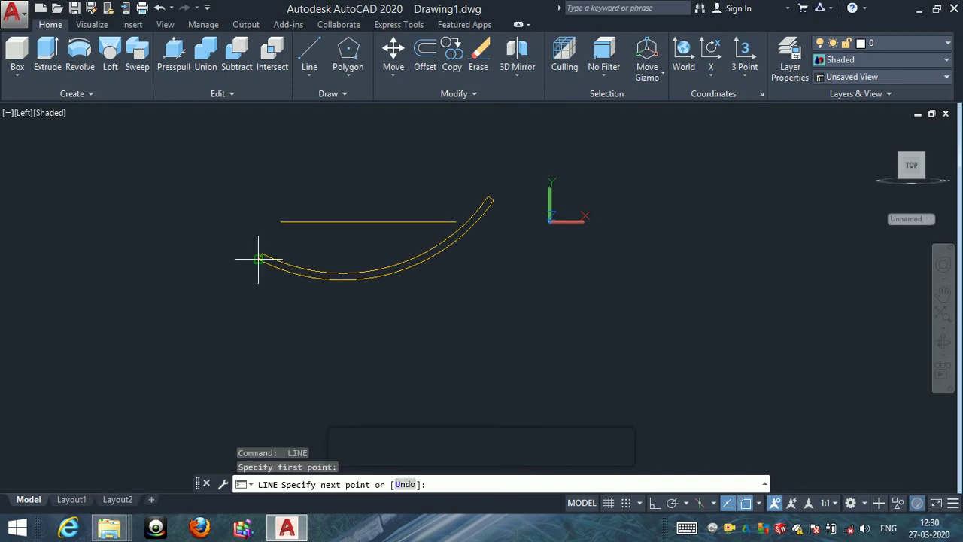
left_click(257, 260)
key("Return")
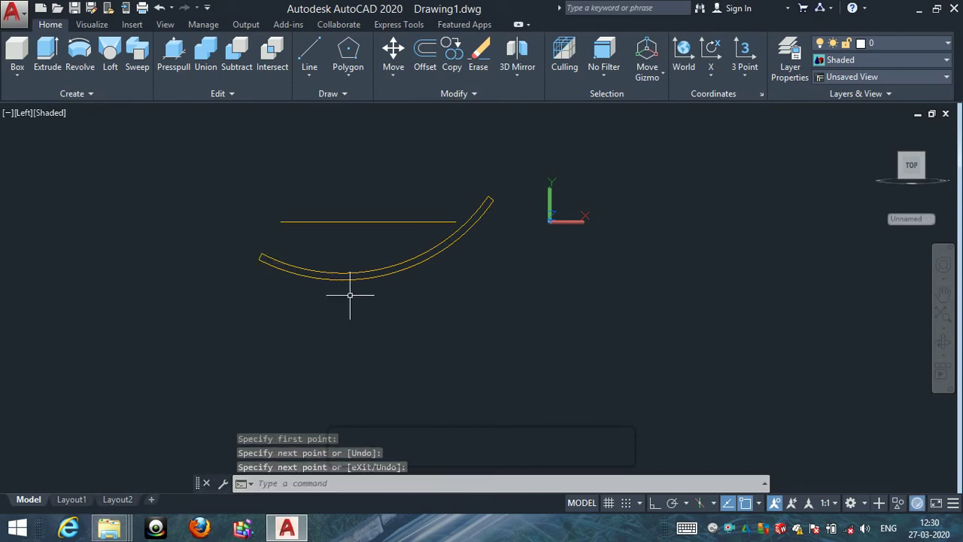
key("Escape")
key("Escape")
key("Escape")
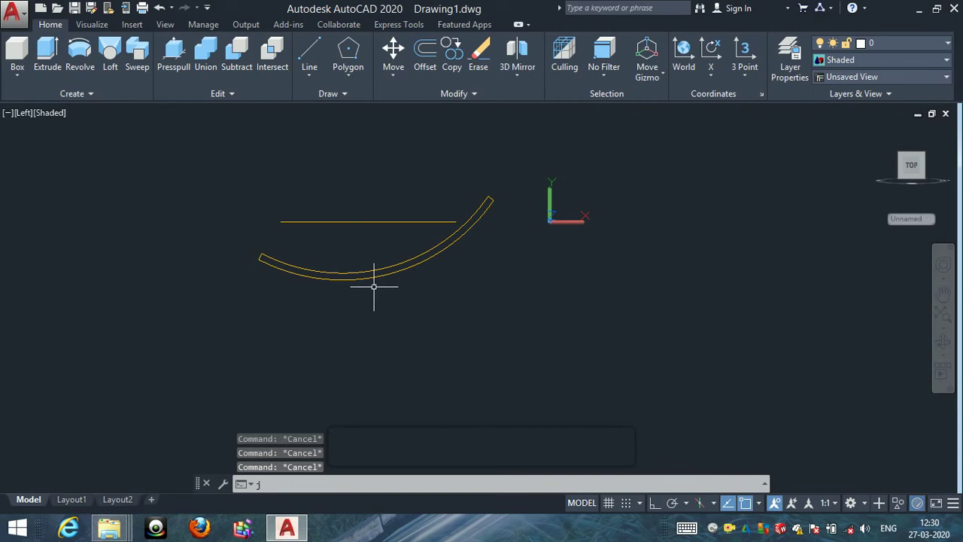
Step: Join both arcs and both end lines into one closed polyline
type("j")
key("Return")
left_click(498, 218)
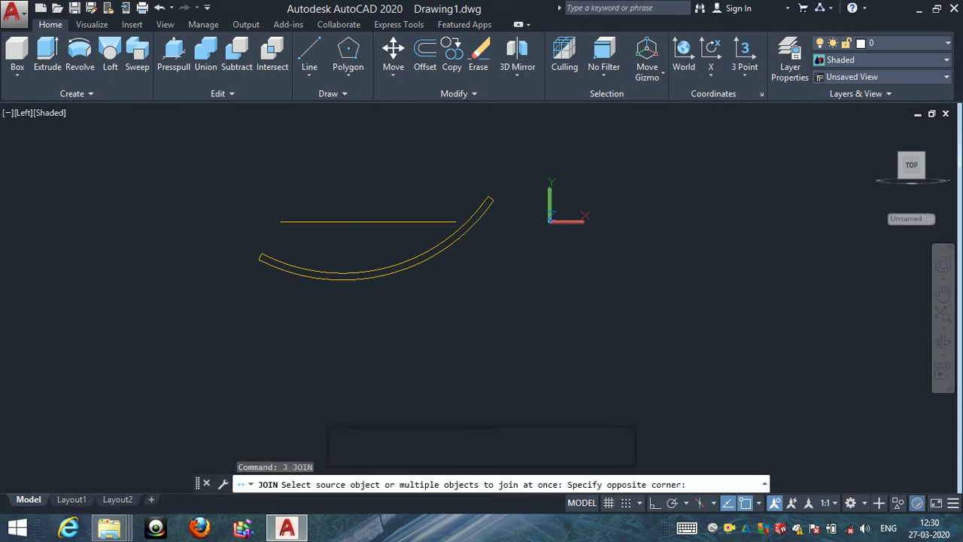
left_click(483, 182)
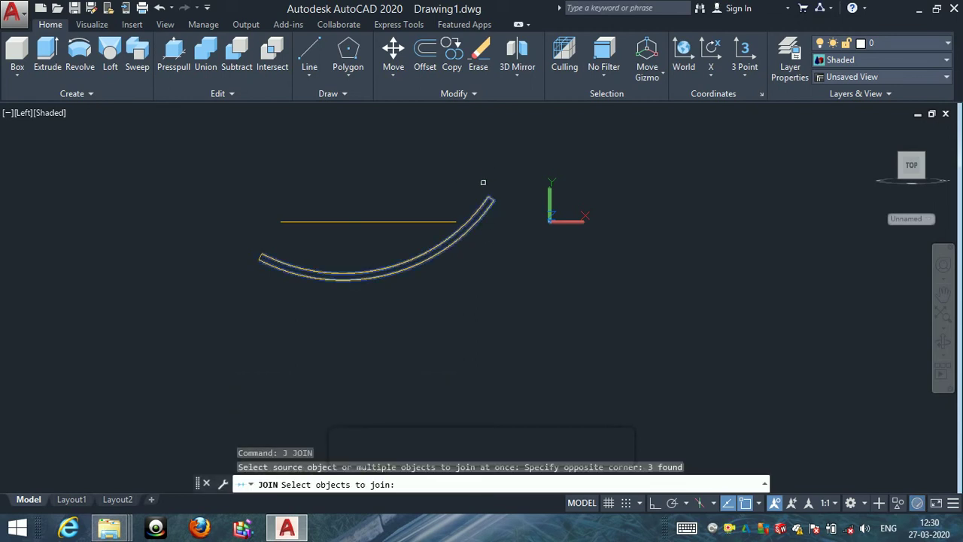
left_click(276, 288)
left_click(238, 241)
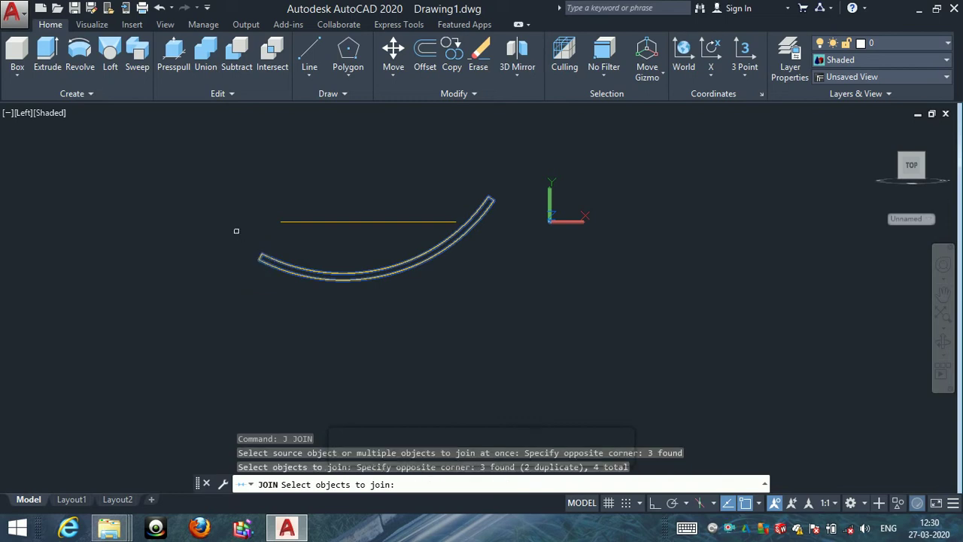
key("Return")
key("Escape")
key("Escape")
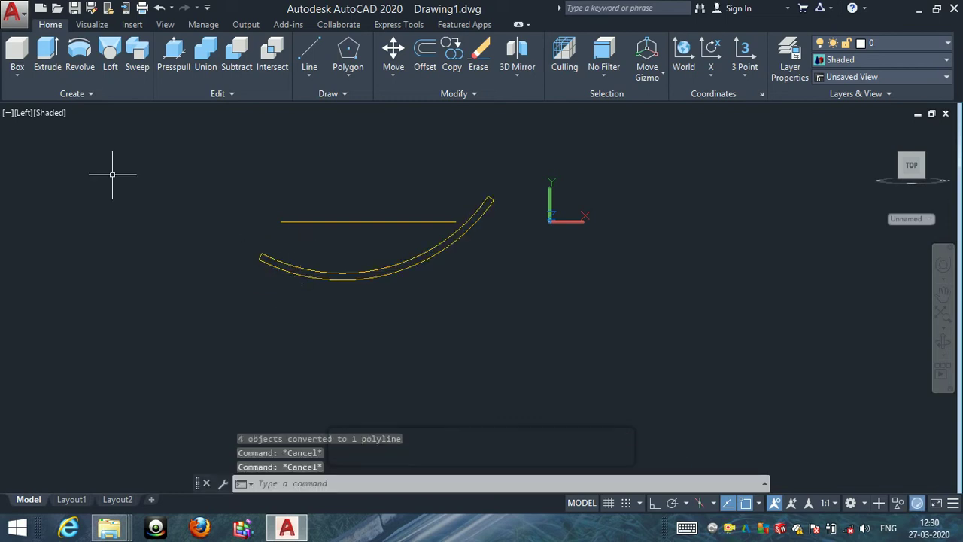
Step: Switch to the south-west isometric view and extrude the arc into a curved plate
left_click(26, 114)
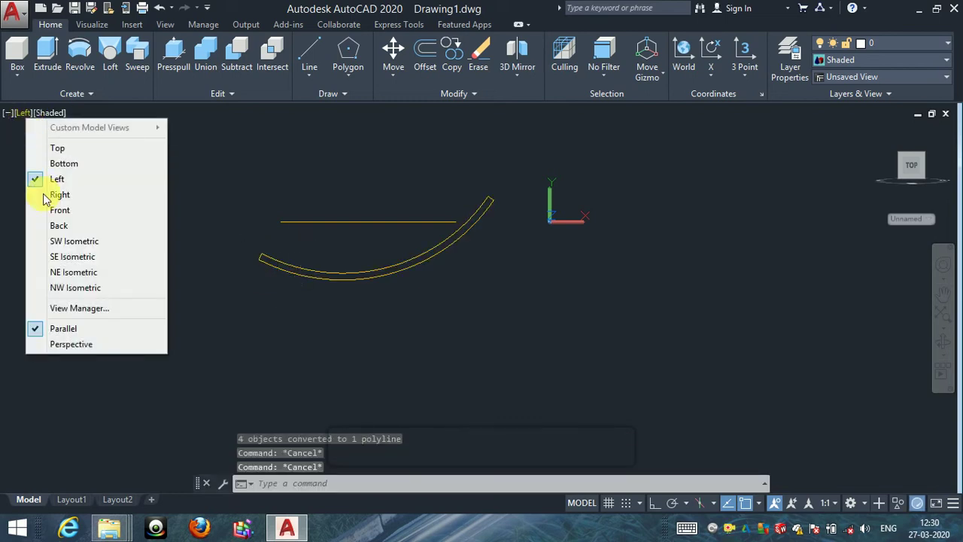
left_click(62, 243)
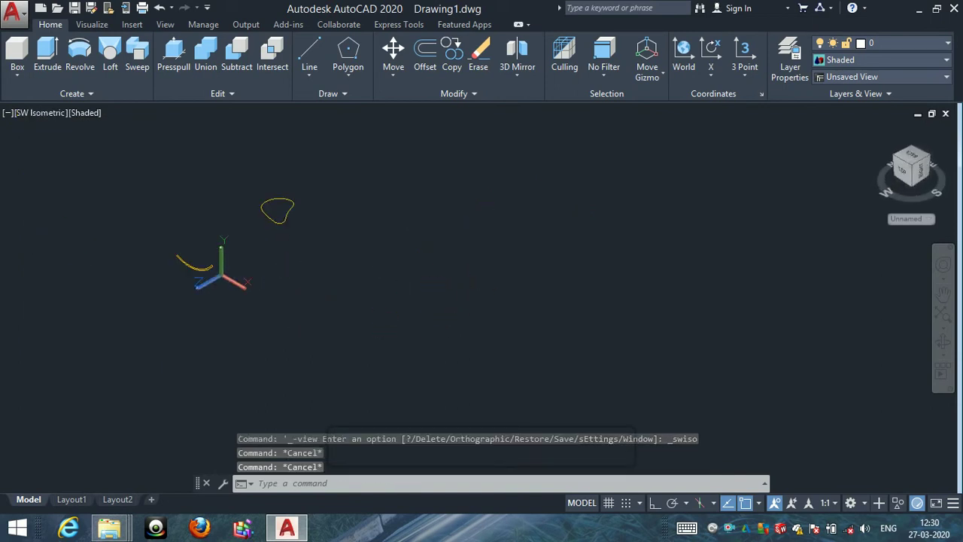
key("Escape")
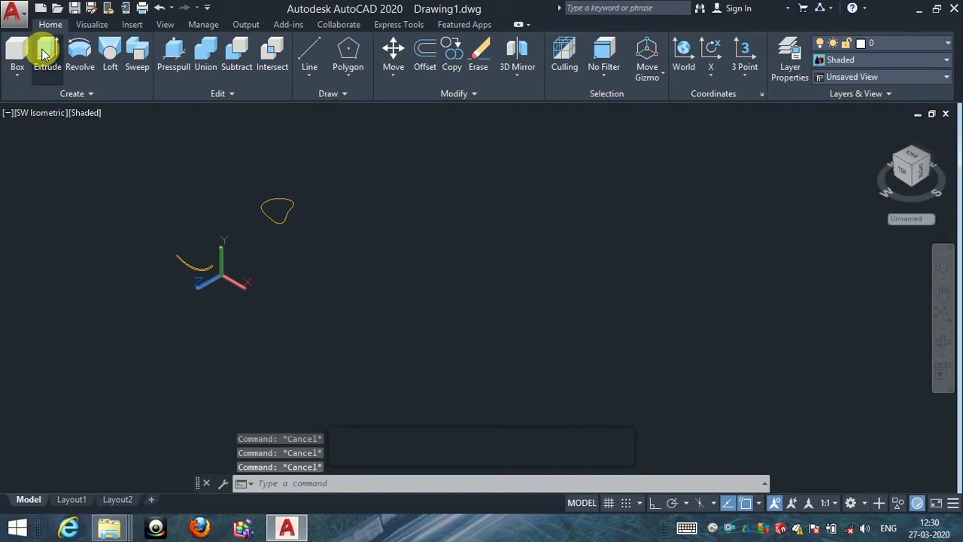
left_click(45, 50)
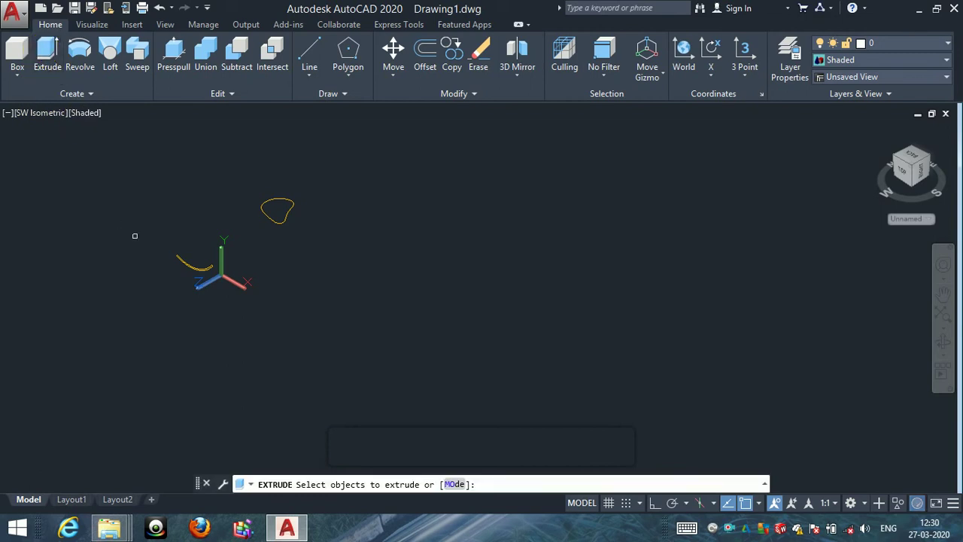
left_click(194, 267)
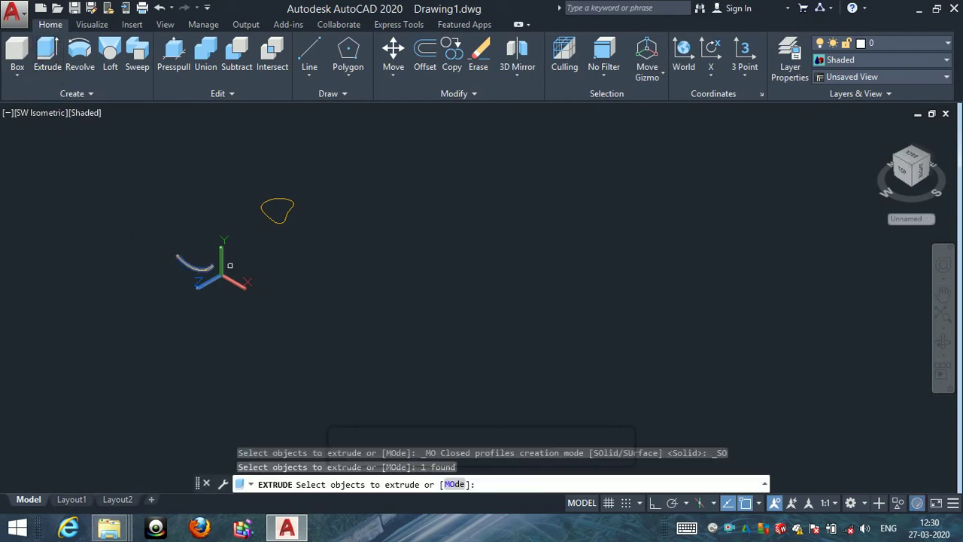
key("Return")
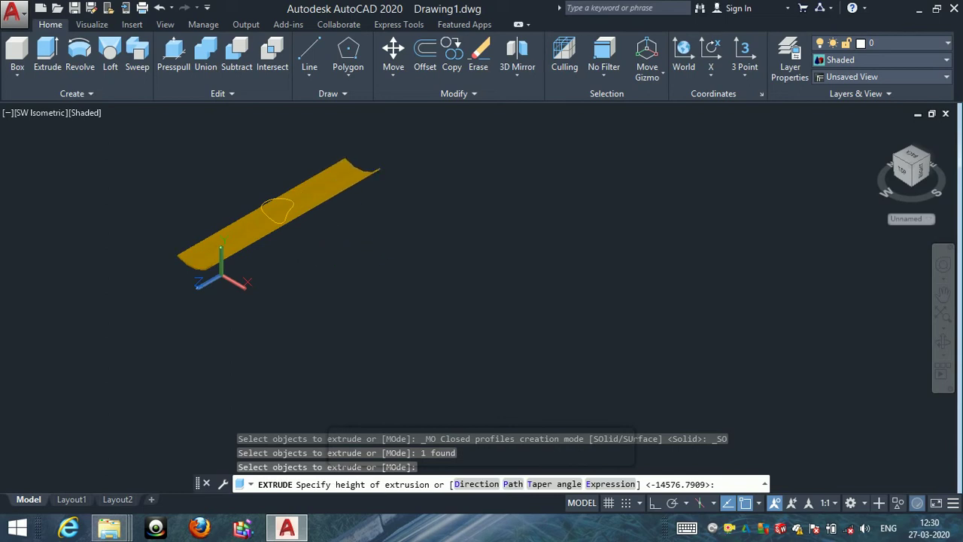
key("Escape")
key("Escape")
key("Escape")
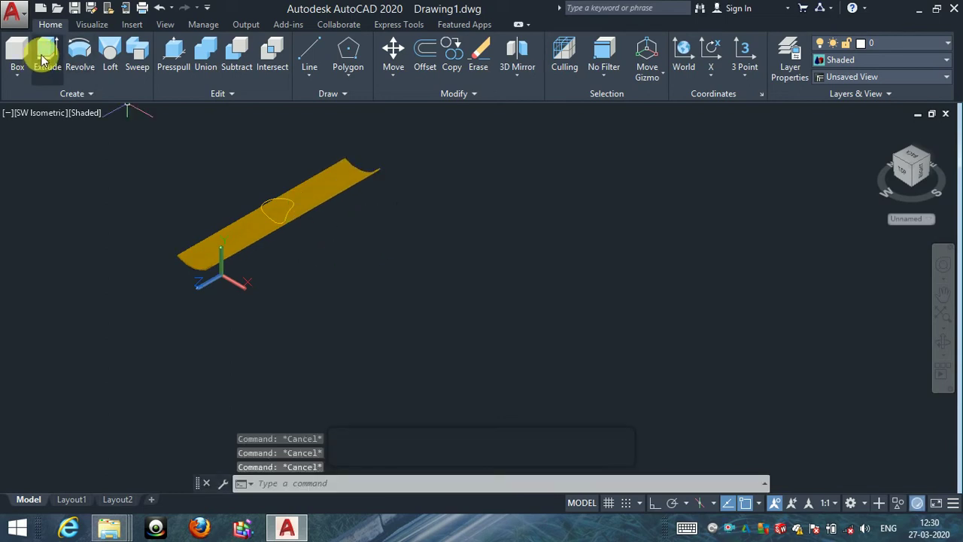
Step: Begin extruding the closed spline outline via selection cycling, then abandon the attempt
left_click(47, 54)
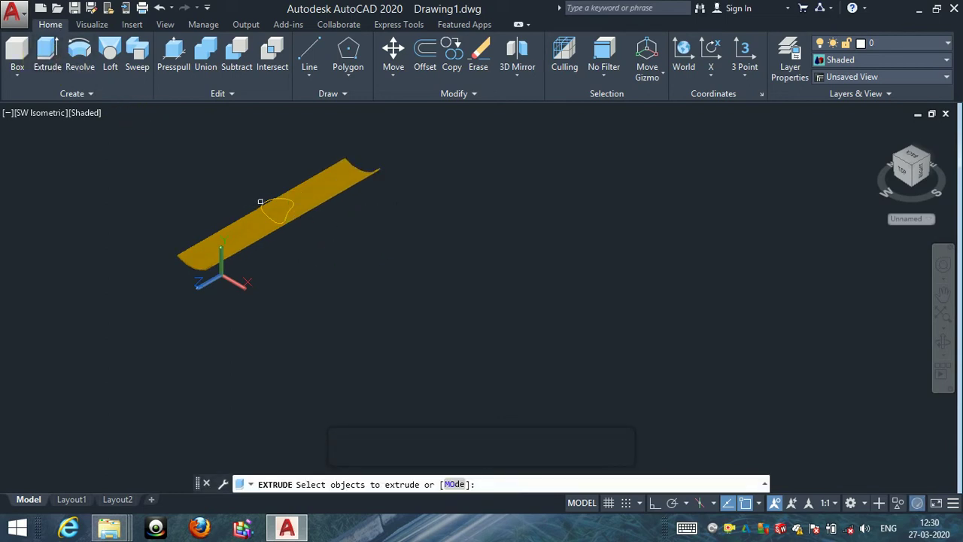
left_click(263, 201)
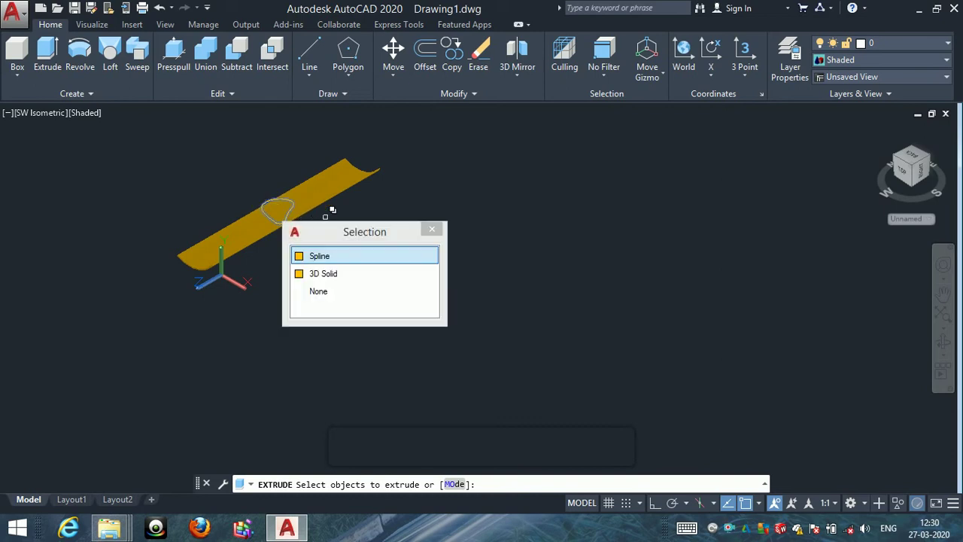
left_click(342, 256)
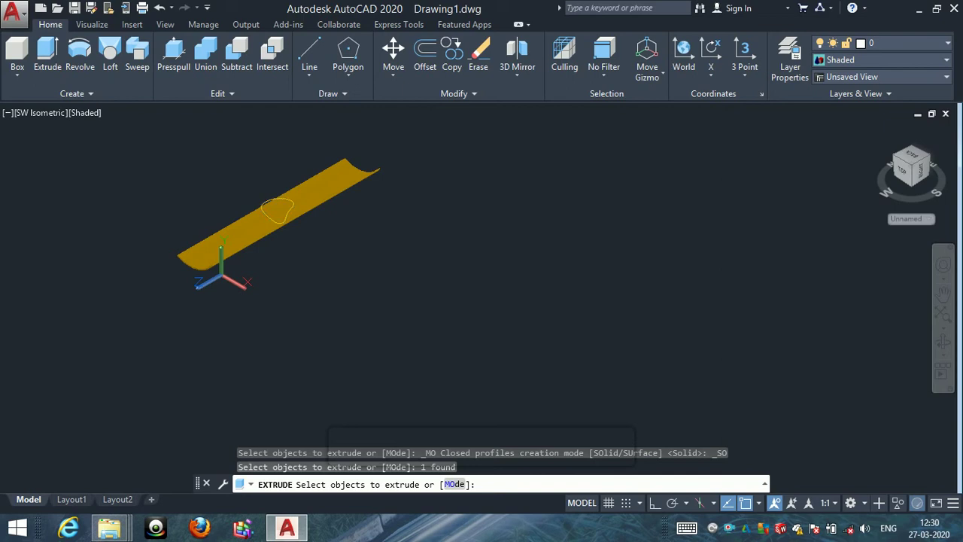
key("Escape")
key("Escape")
key("Escape")
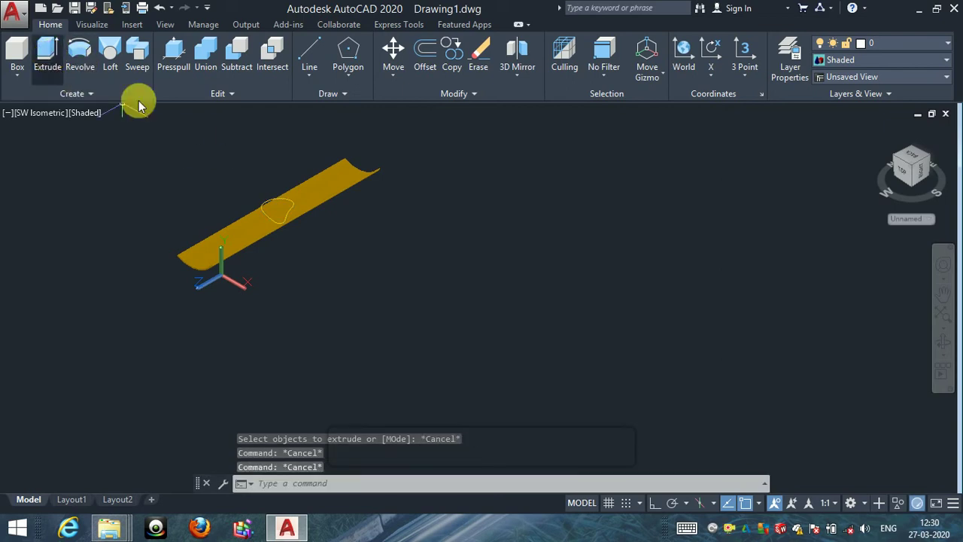
Step: Try selecting the outline spline over the plate for extrusion, then cancel
left_click(48, 56)
scroll(270, 197, "up", 1)
scroll(269, 225, "up", 1)
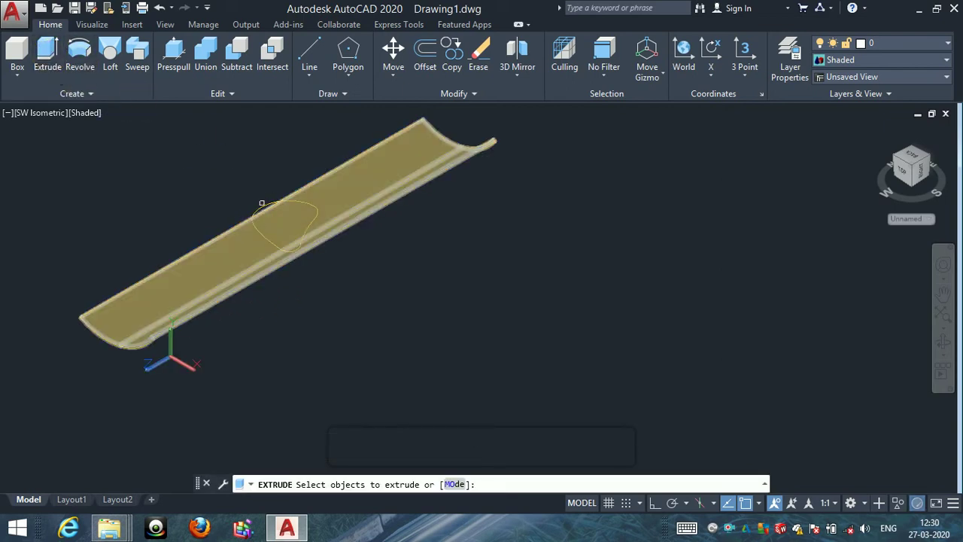
left_click(264, 208)
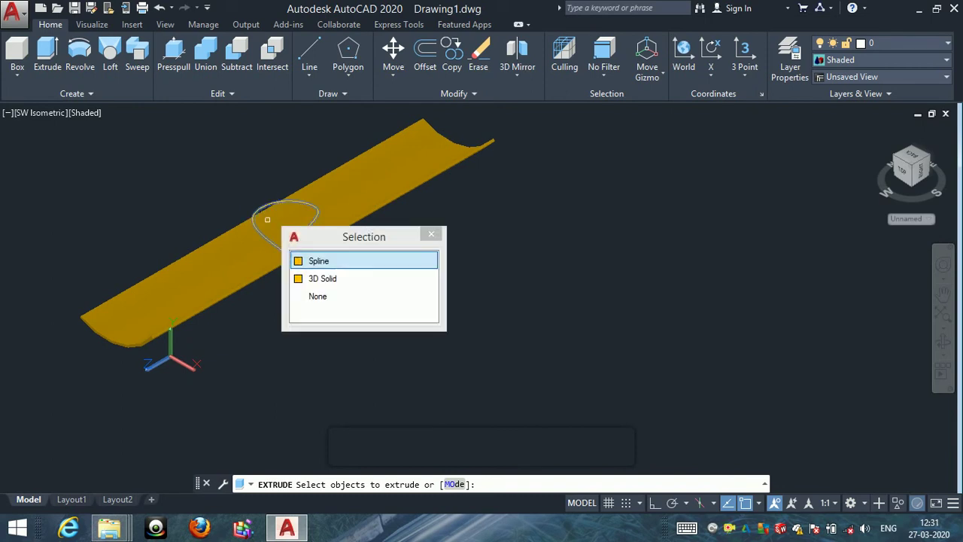
left_click(324, 261)
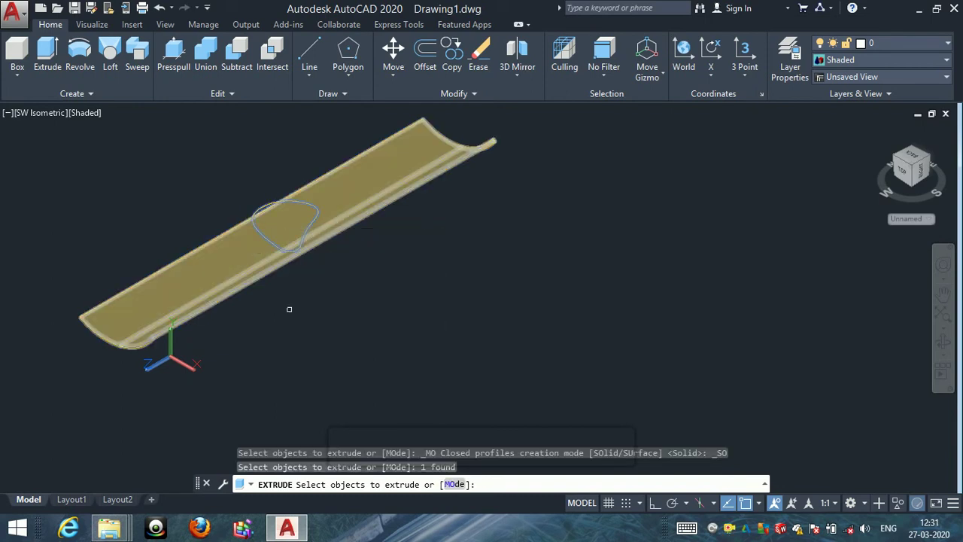
key("Escape")
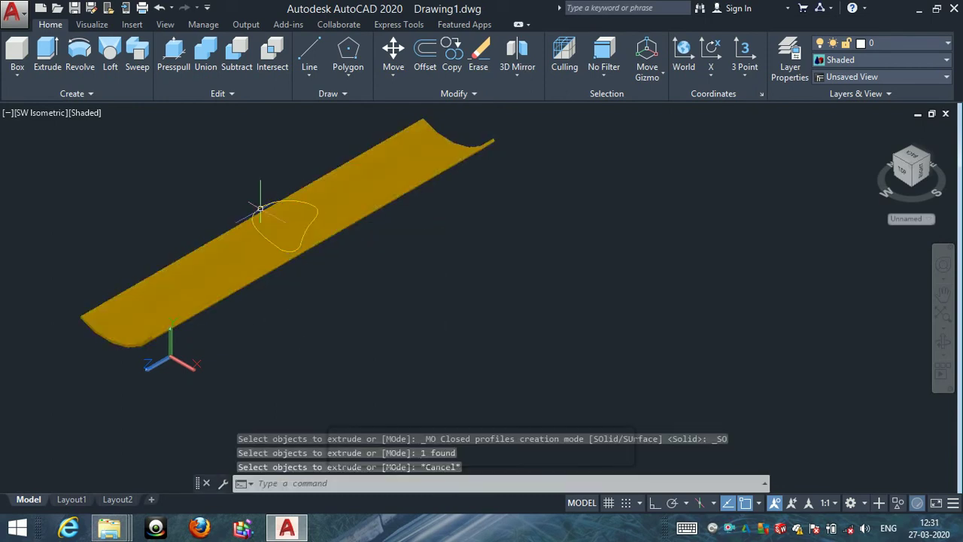
key("Escape")
scroll(301, 263, "down", 2)
key("Escape")
key("Escape")
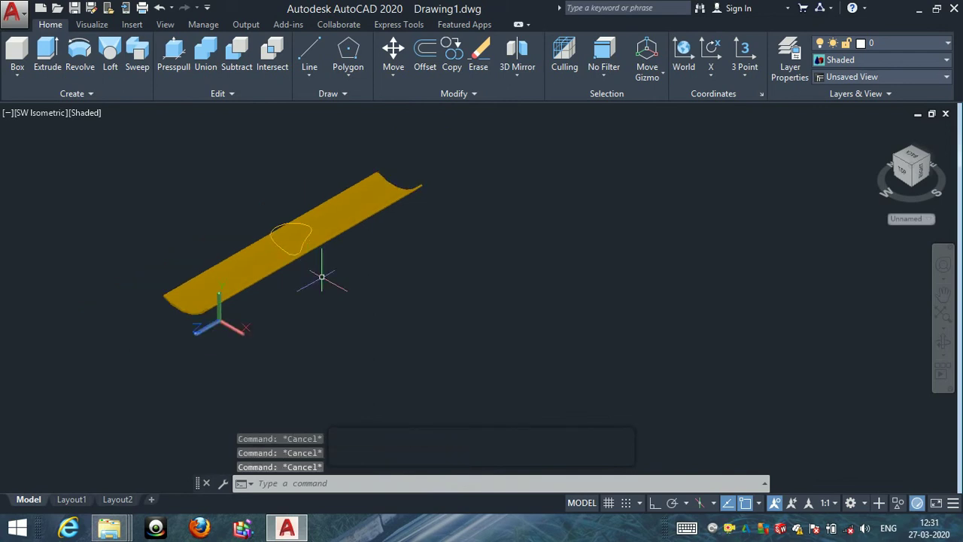
Step: Extrude the teardrop spline downward into a solid post through the curved plate
left_click(259, 483)
type("ext")
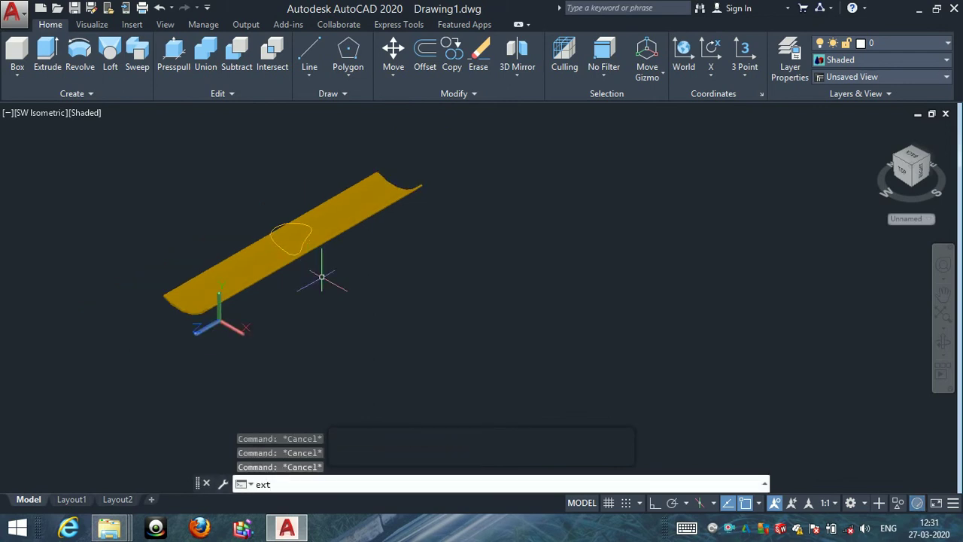
key("Return")
scroll(321, 265, "up", 2)
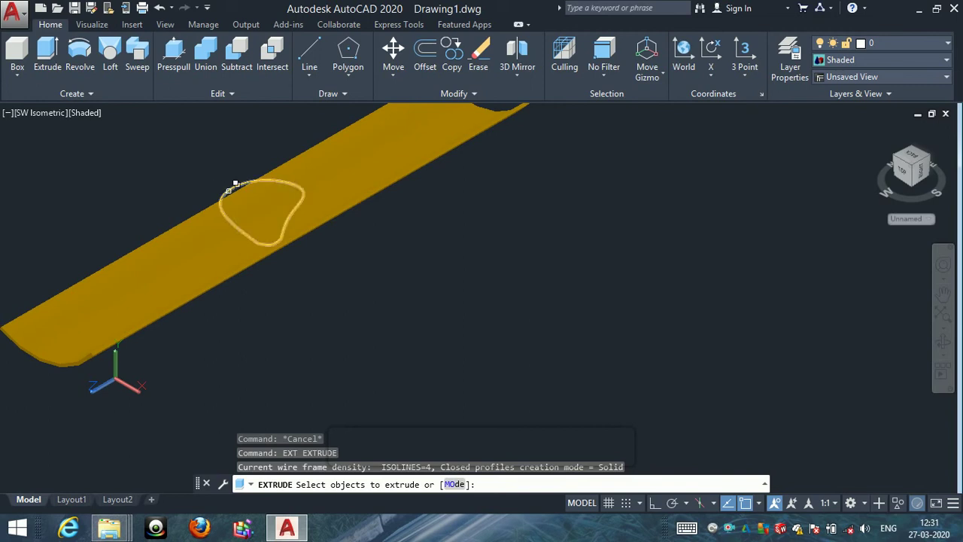
left_click(235, 183)
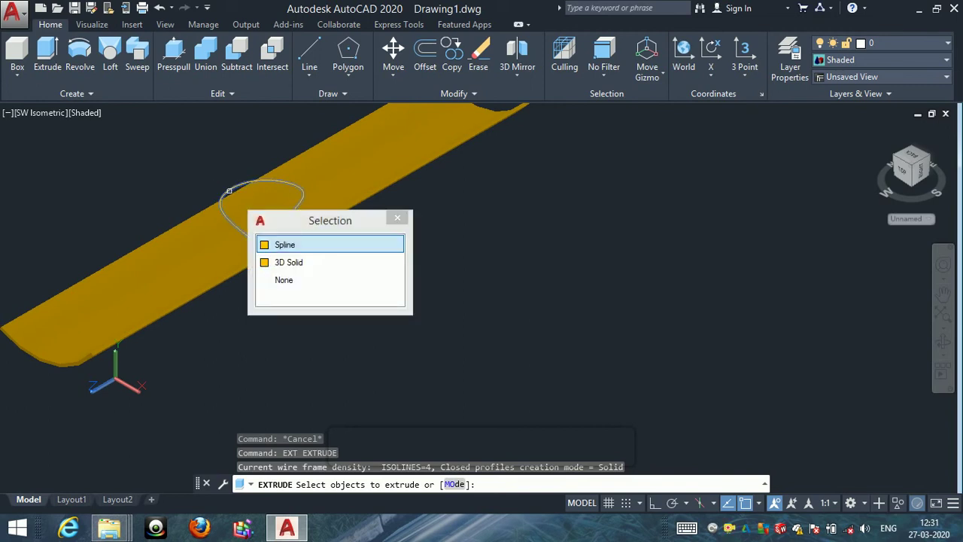
key("Return")
key("Return")
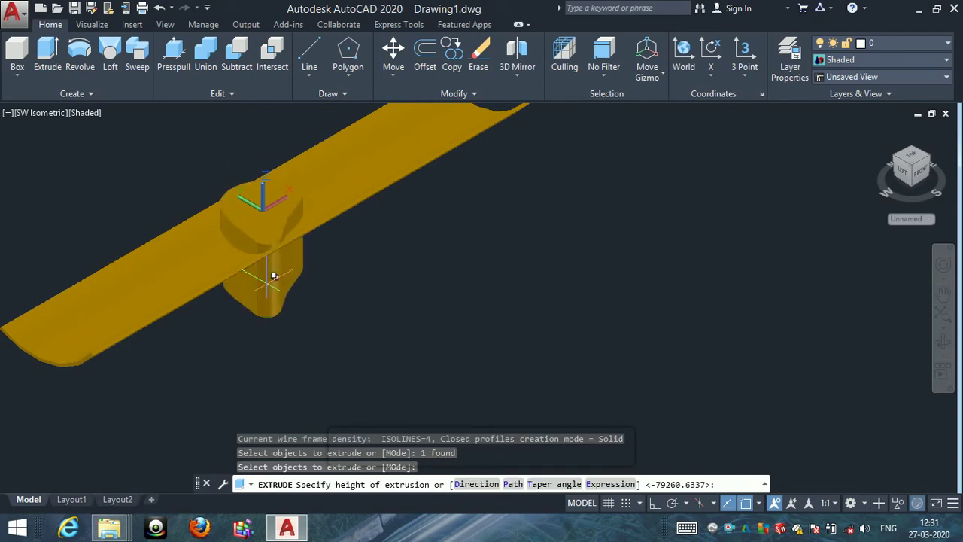
left_click(277, 320)
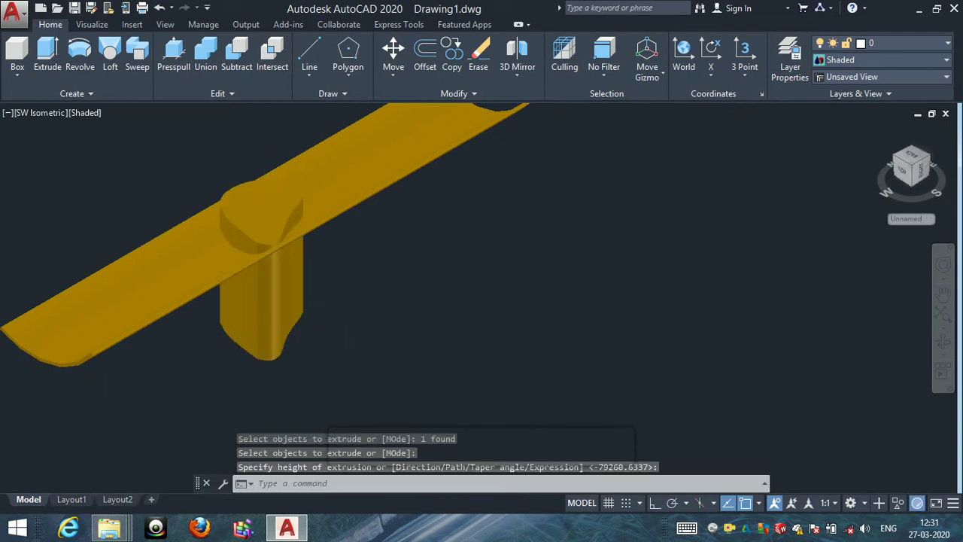
scroll(333, 332, "down", 4)
key("Escape")
key("Escape")
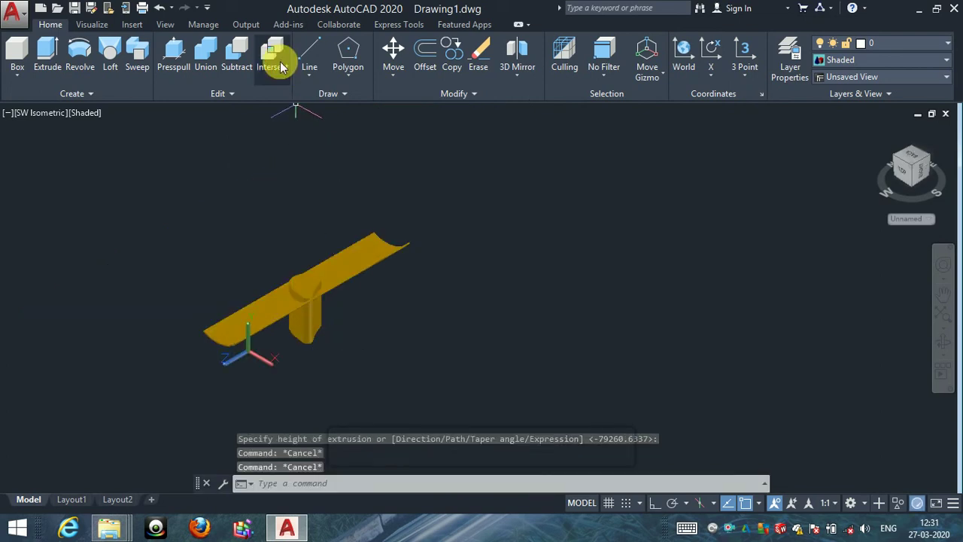
Step: Intersect the curved plate with the teardrop post, leaving the yellow seat slab, and zoom in
left_click(275, 50)
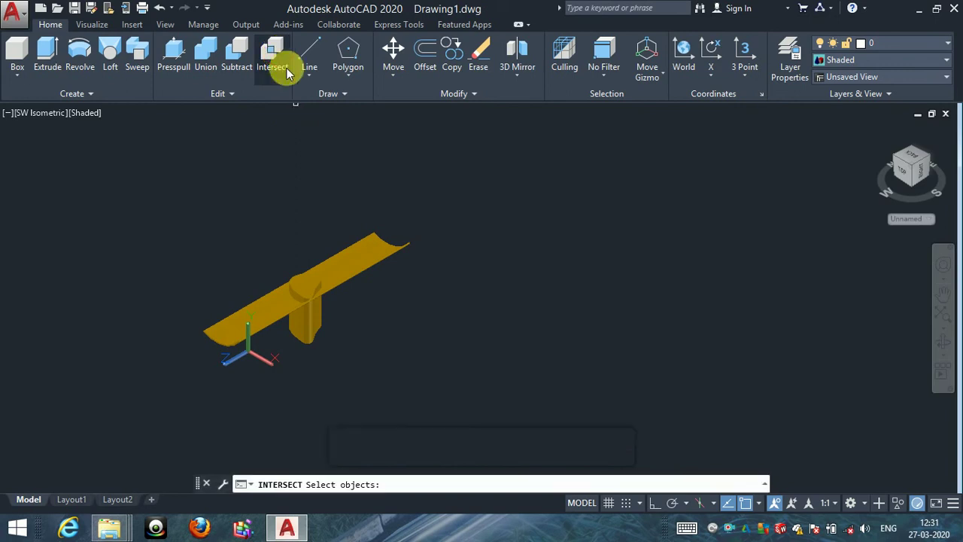
left_click(345, 280)
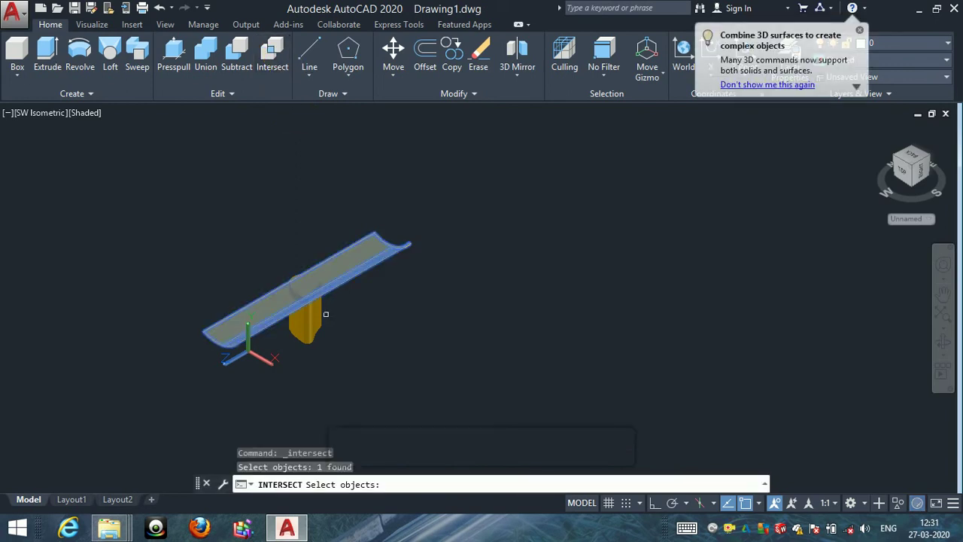
left_click(306, 331)
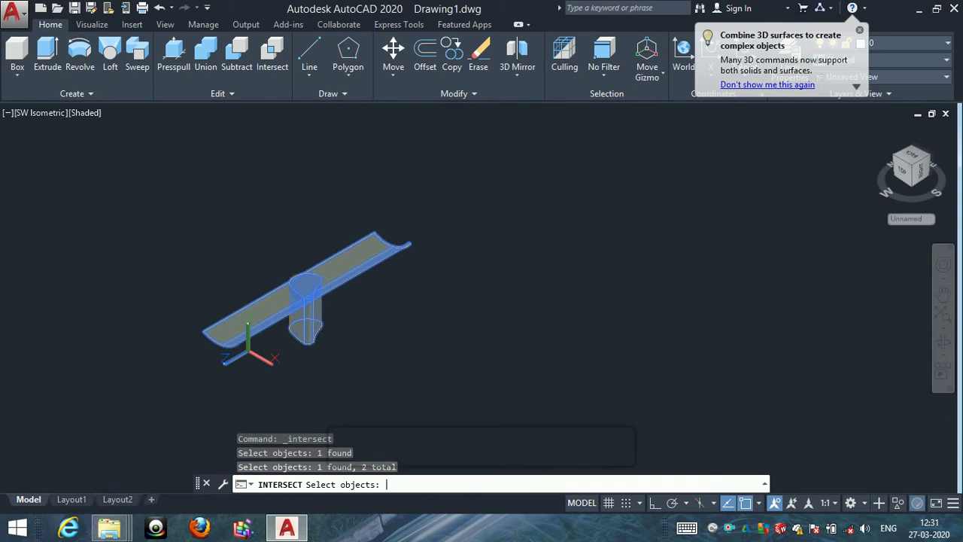
key("Return")
scroll(310, 292, "up", 2)
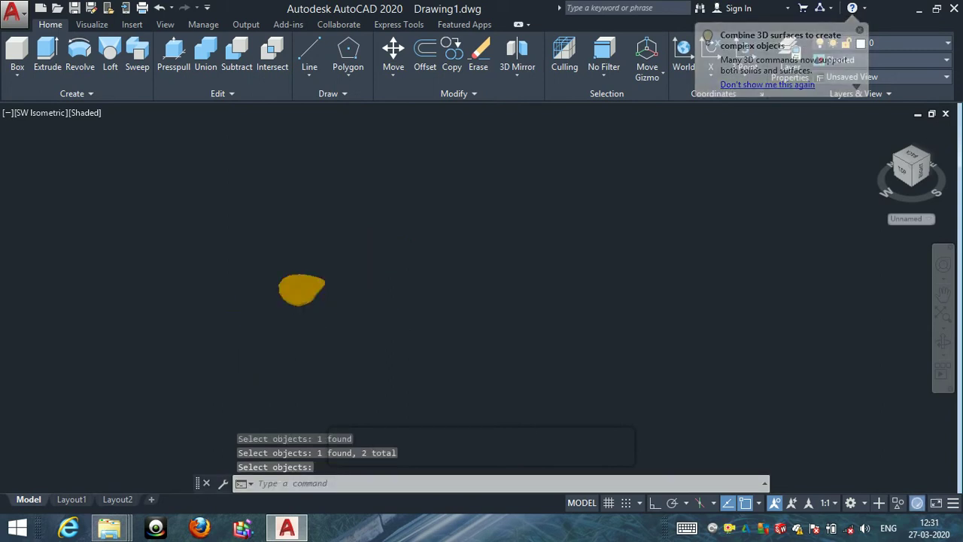
scroll(308, 290, "up", 4)
scroll(312, 285, "up", 2)
scroll(326, 278, "up", 2)
left_click(327, 278)
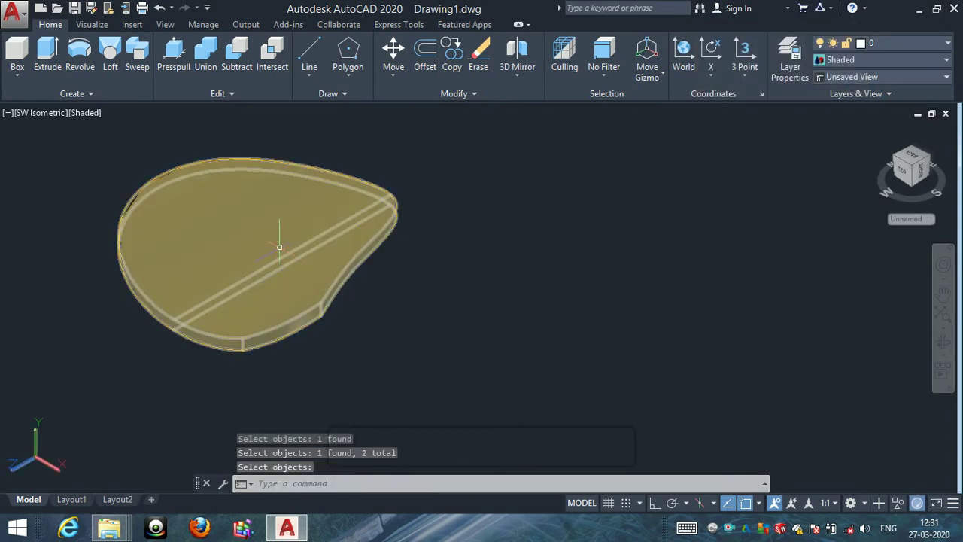
key("Escape")
key("Escape")
key("Escape")
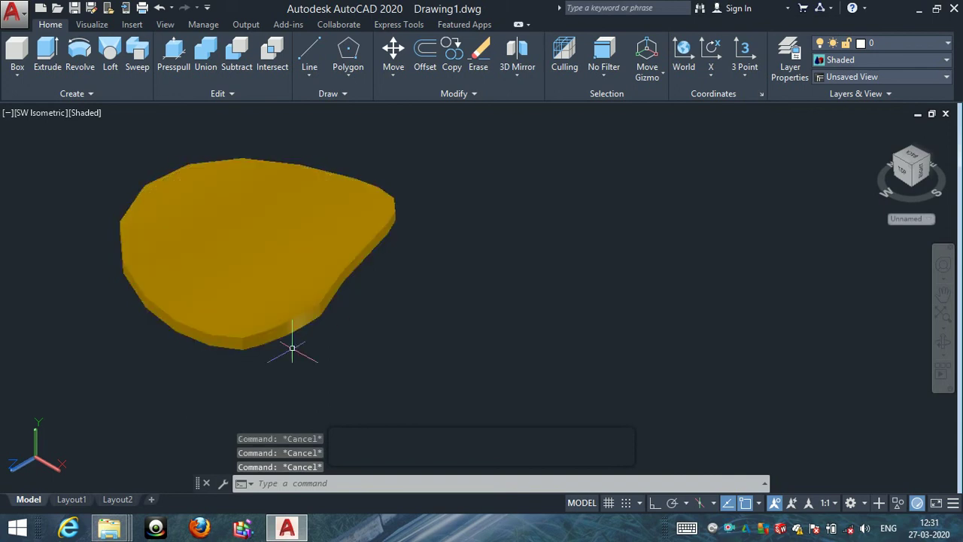
Step: Orbit with 3DORBIT around the teardrop seat, ending with a view looking down on it
type("3")
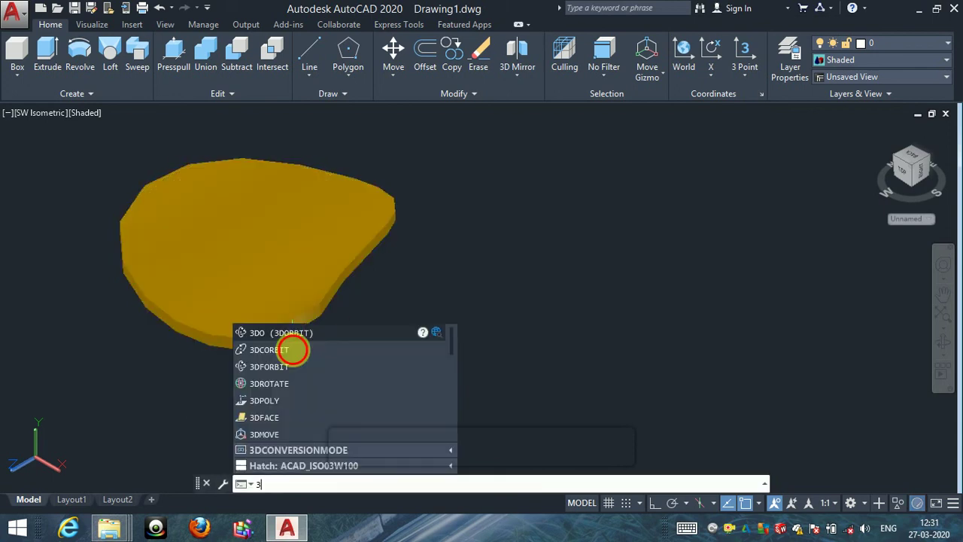
type("o")
key("Return")
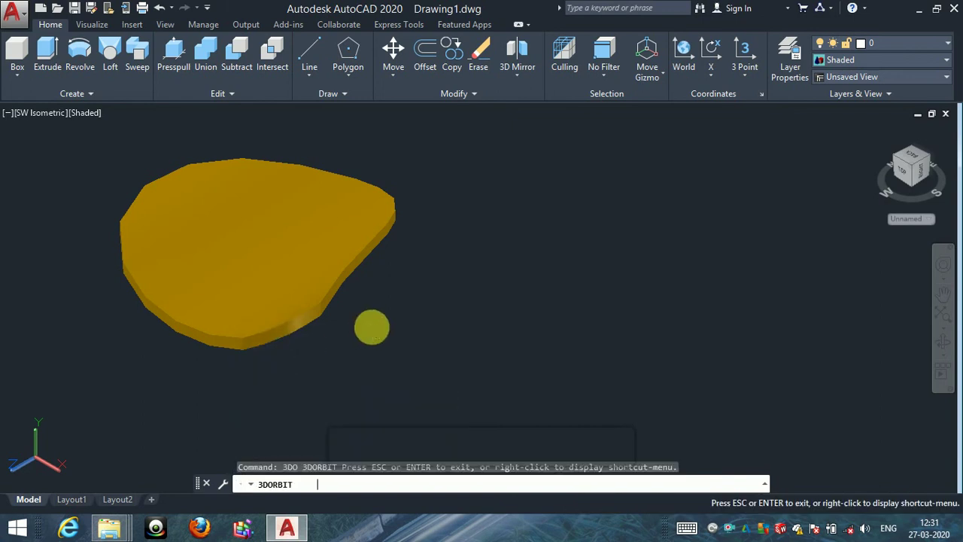
mouse_move(397, 329)
left_mouse_down()
mouse_move(276, 365)
mouse_move(266, 405)
mouse_move(350, 399)
mouse_move(399, 305)
mouse_move(499, 251)
mouse_move(520, 273)
mouse_move(499, 305)
mouse_move(413, 337)
mouse_move(358, 335)
mouse_move(271, 237)
mouse_move(189, 263)
mouse_move(182, 308)
mouse_move(281, 356)
mouse_move(343, 404)
mouse_move(314, 354)
mouse_move(347, 367)
mouse_move(339, 344)
mouse_move(398, 237)
mouse_move(359, 338)
mouse_move(315, 289)
mouse_move(215, 296)
mouse_move(264, 366)
mouse_move(130, 257)
left_mouse_up()
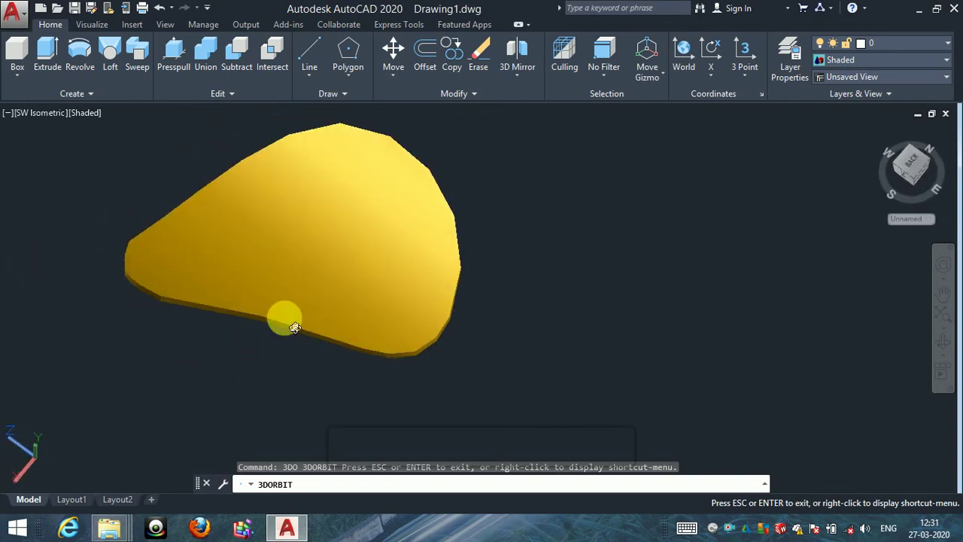
mouse_move(436, 295)
left_mouse_down()
mouse_move(466, 296)
mouse_move(380, 301)
mouse_move(398, 300)
left_mouse_up()
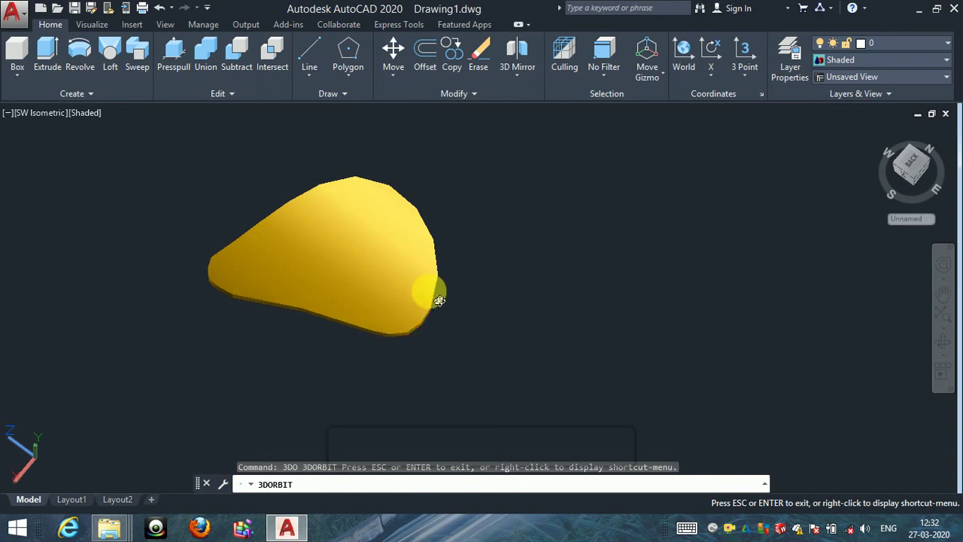
left_click_drag(430, 290, 446, 310)
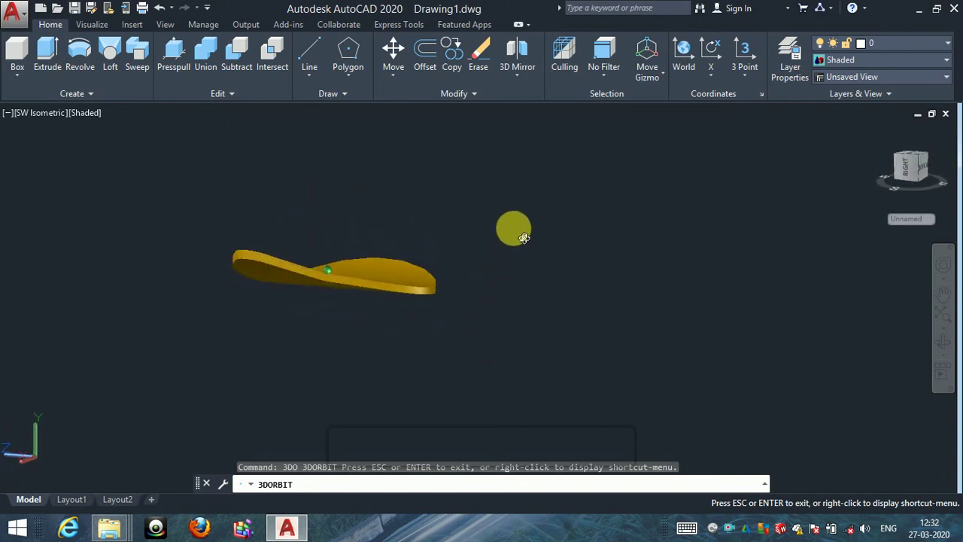